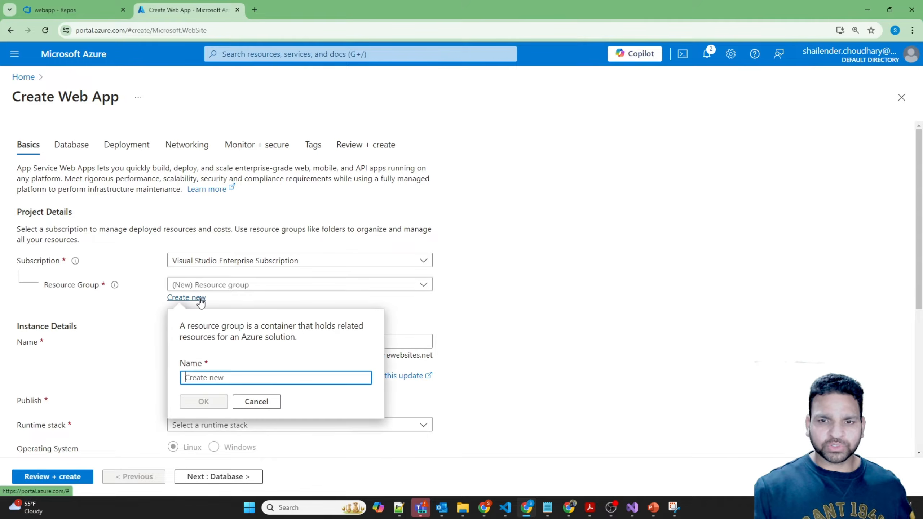
Create a new resource group called rg-webapp for the web app and name the app demoshaiappweb
type("rg-webapp")
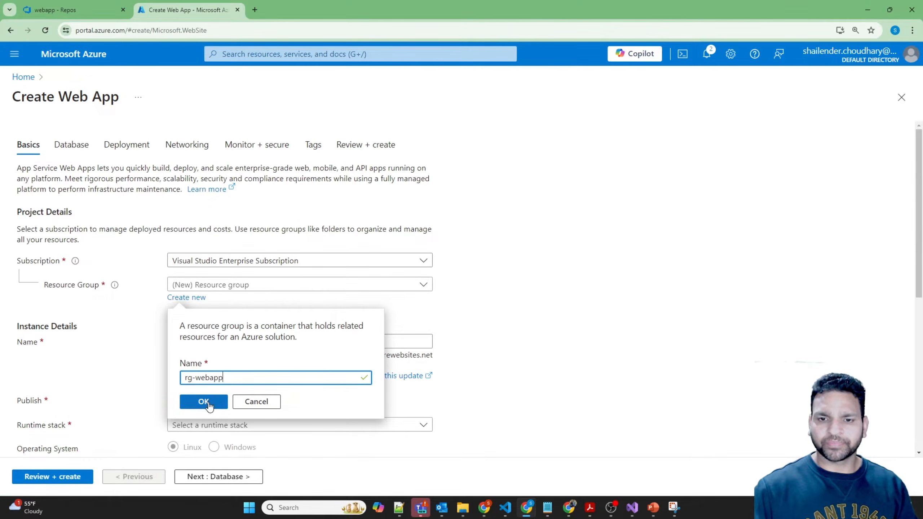
left_click(204, 401)
left_click(186, 343)
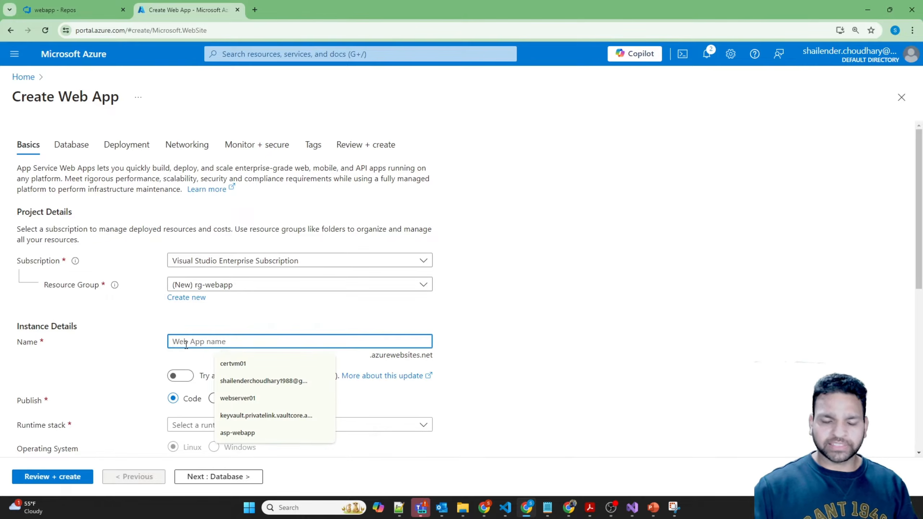
type("demos")
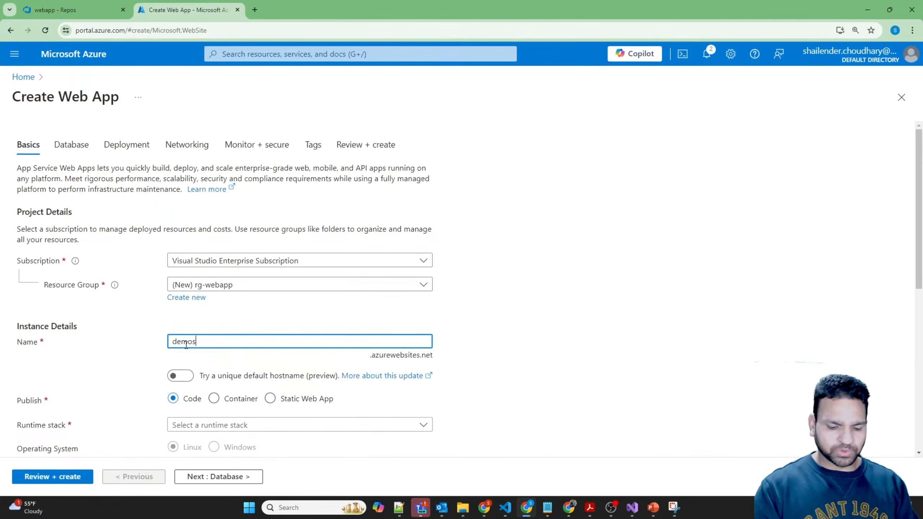
type("haiappweb")
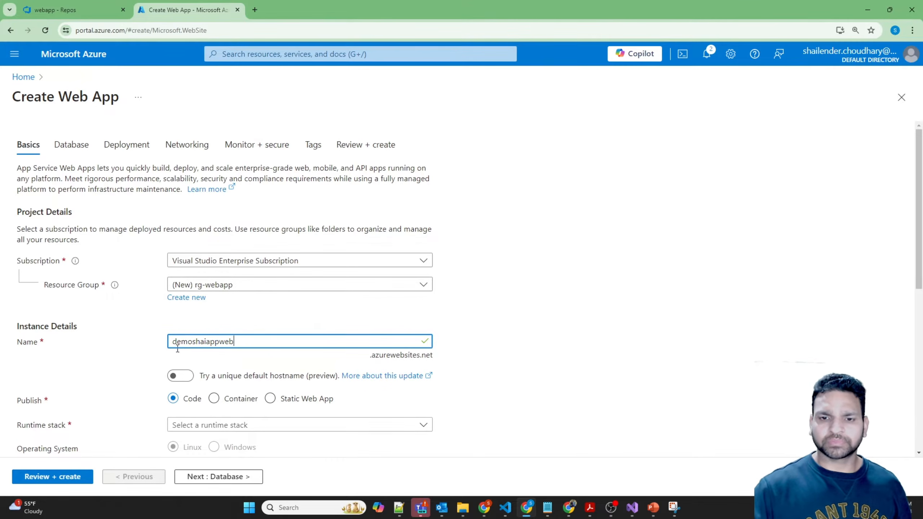
Set the web app's runtime stack to .NET 8 (LTS) and its region to Australia East
scroll(138, 354, "down", 1)
scroll(138, 354, "down", 1)
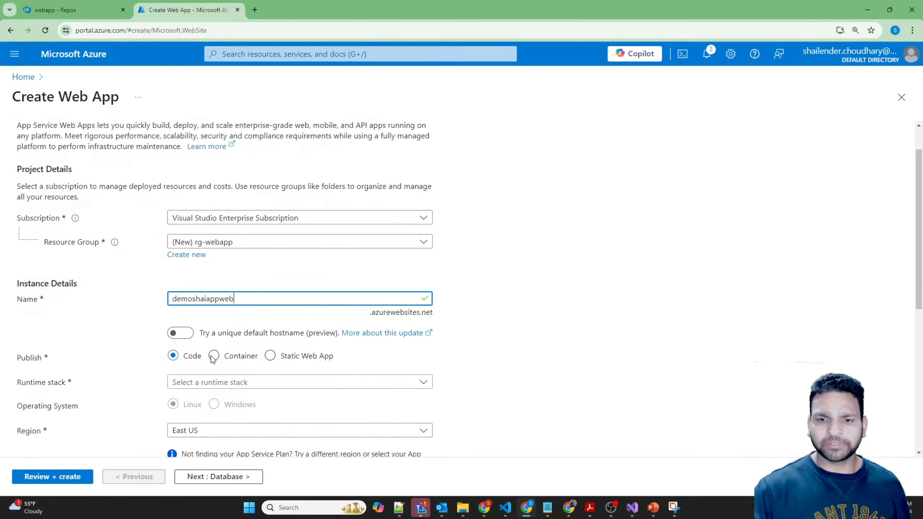
left_click(251, 382)
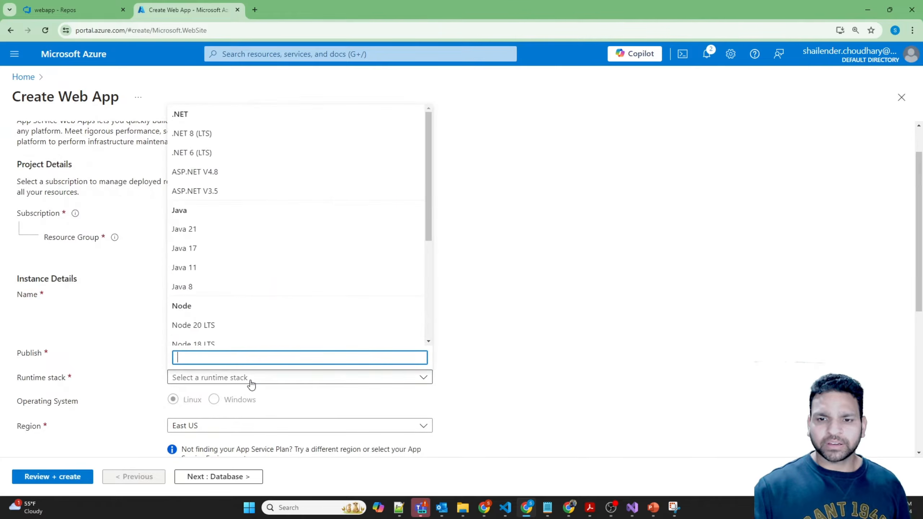
left_click(200, 134)
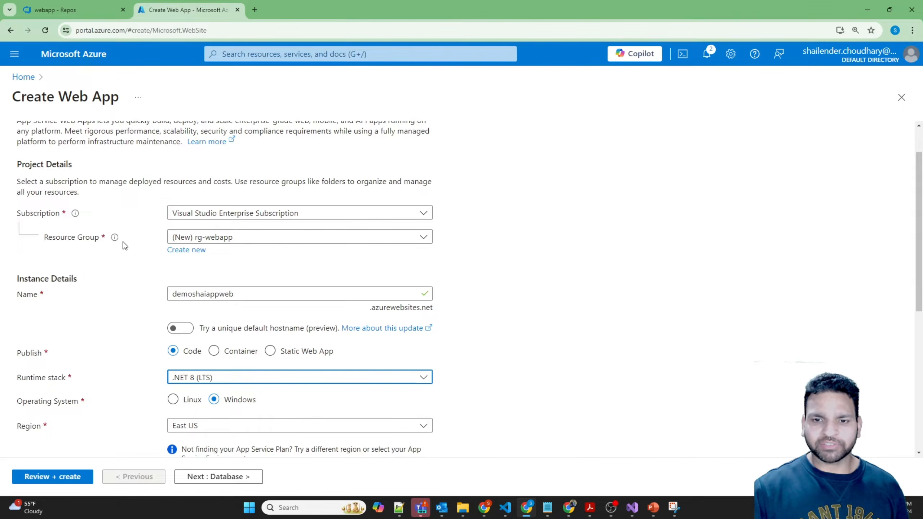
scroll(111, 347, "down", 3)
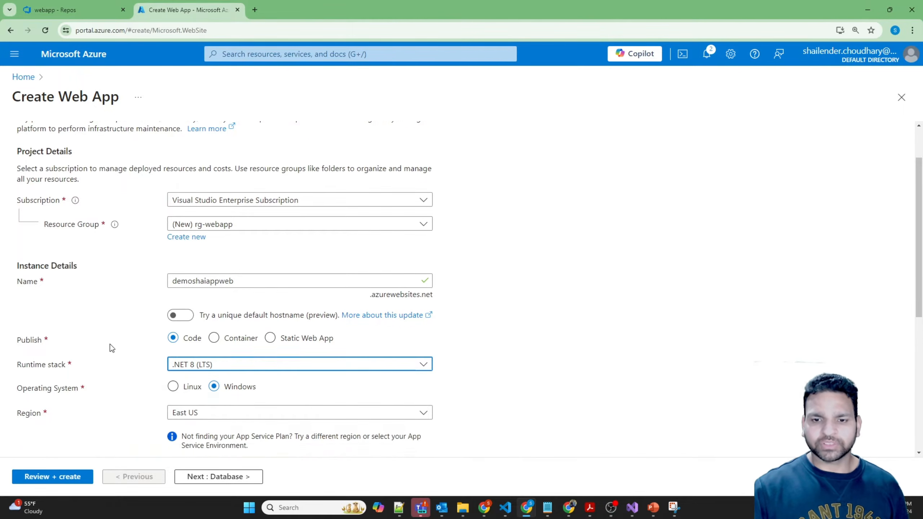
left_click(205, 334)
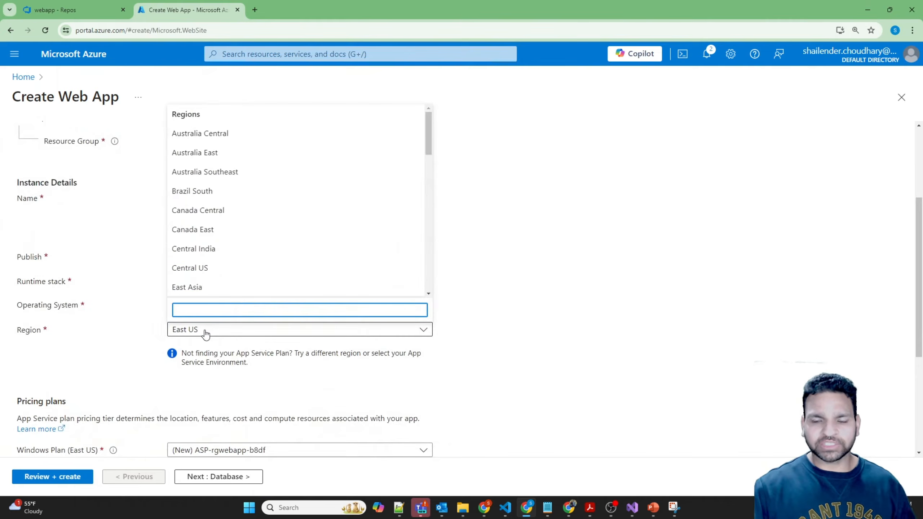
left_click(218, 154)
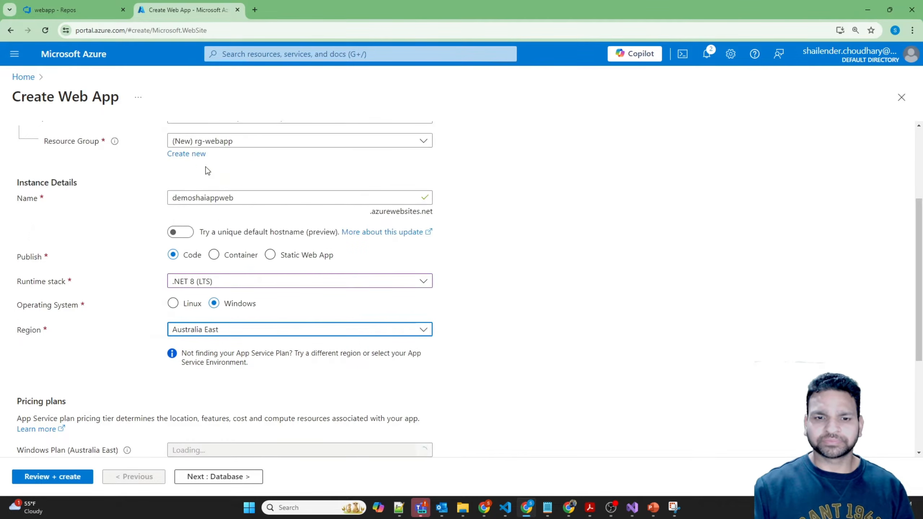
Create a new App Service plan called asp-webapp and choose the Free F1 pricing plan for it
scroll(118, 290, "down", 3)
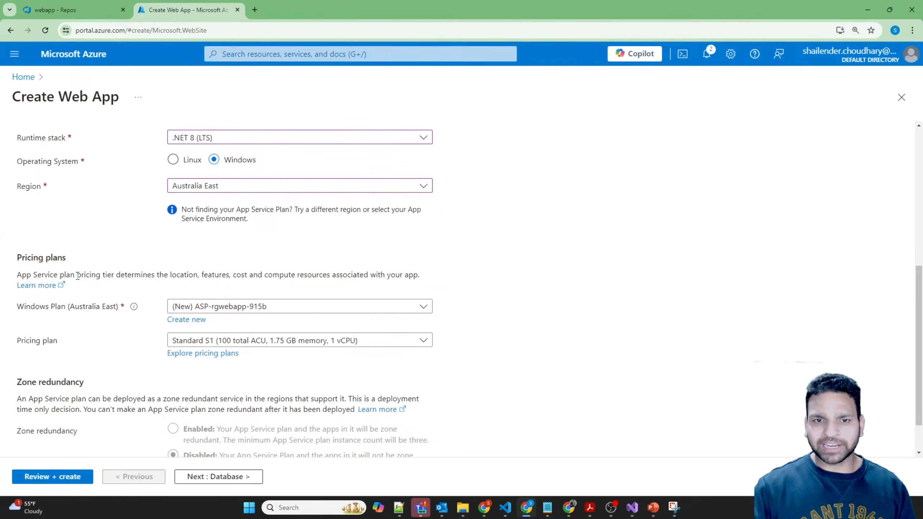
left_click(186, 319)
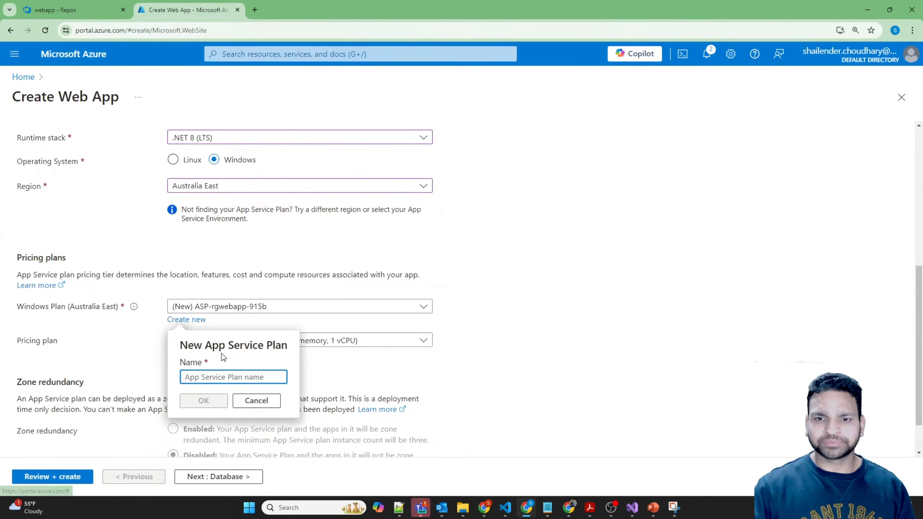
type("as")
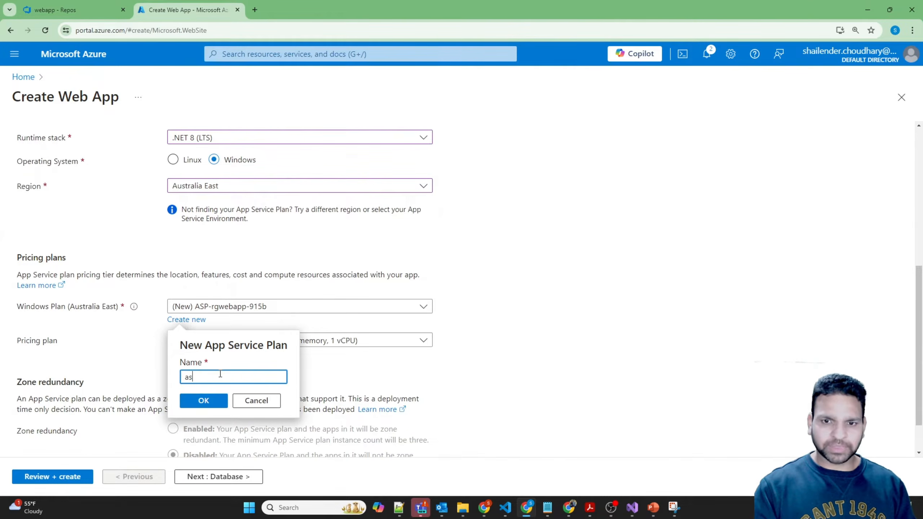
type("p")
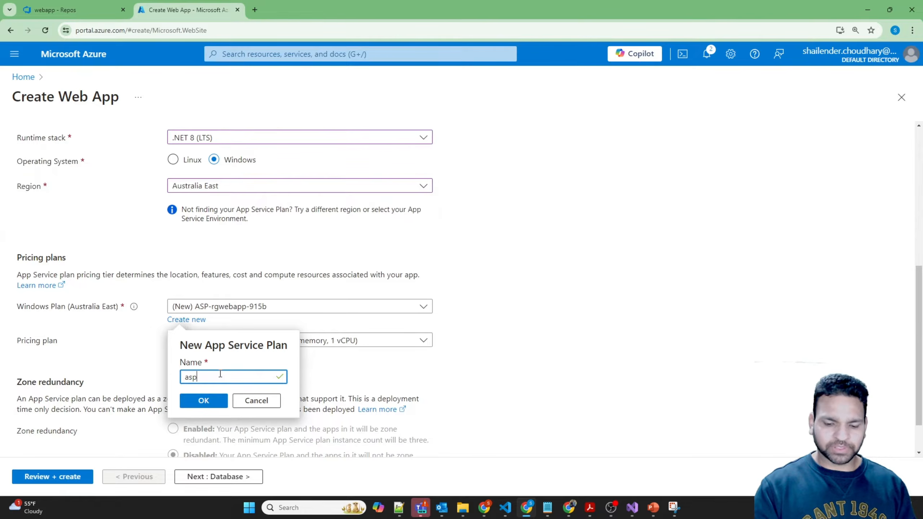
type("-webapp")
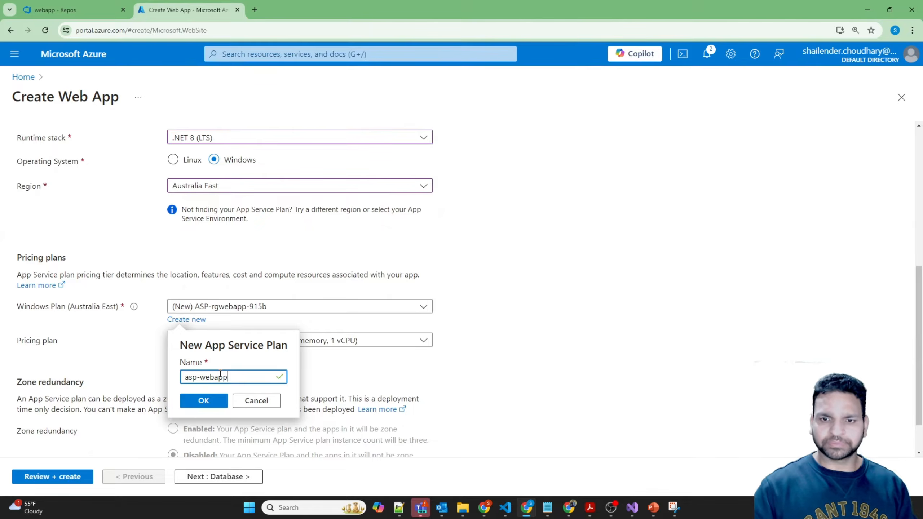
left_click(205, 403)
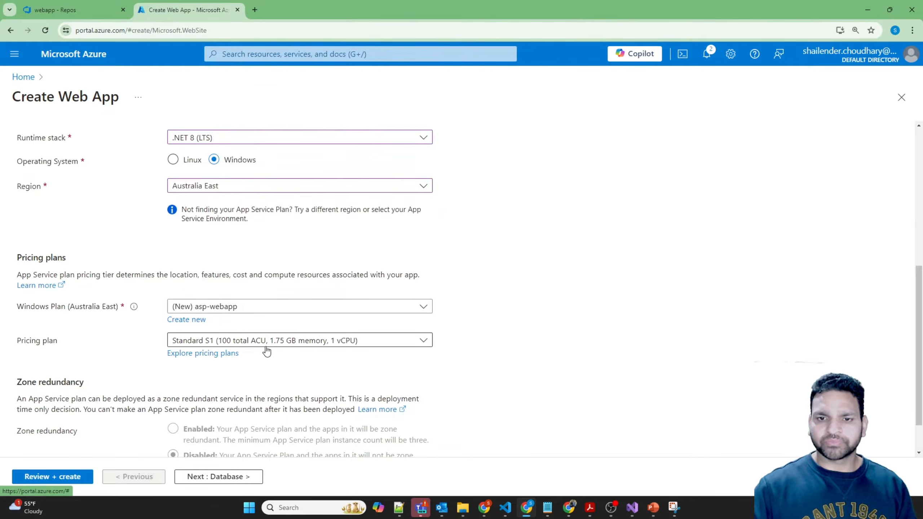
left_click(265, 343)
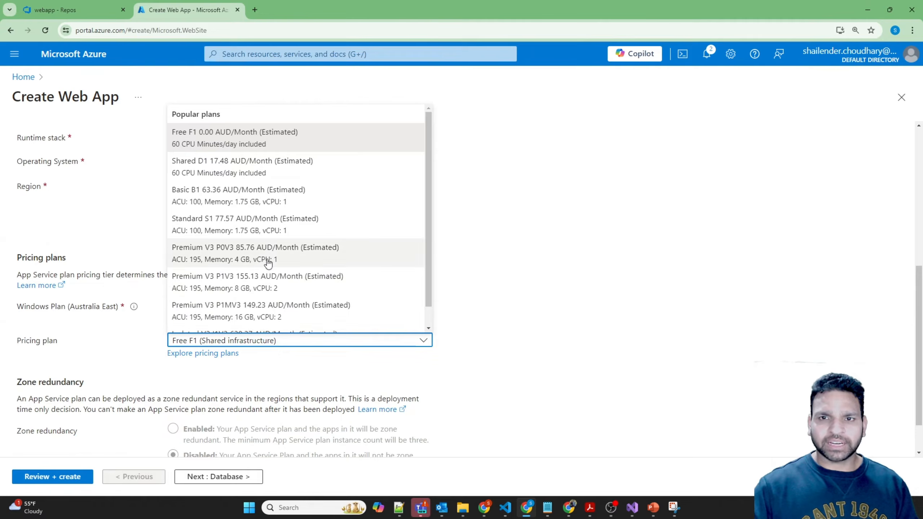
left_click(256, 143)
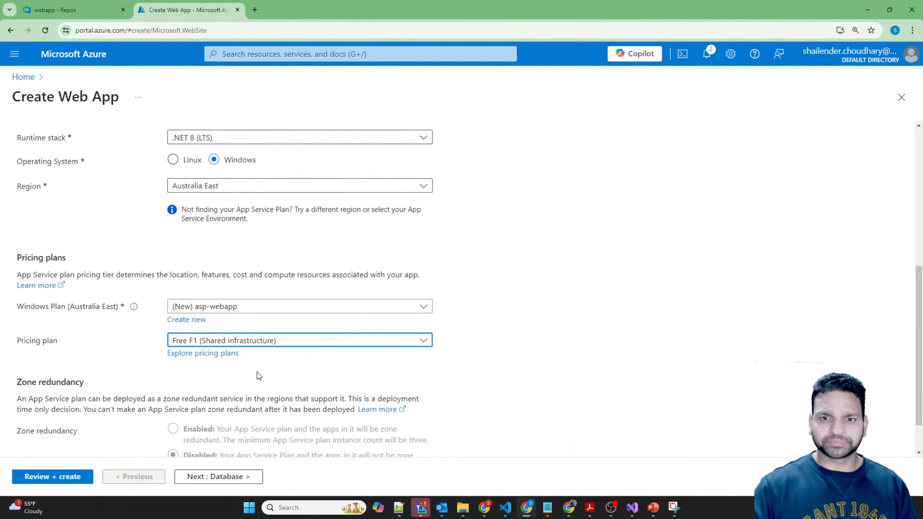
Check the basic settings of the web app, submit them for validation and create the app
scroll(217, 362, "down", 2)
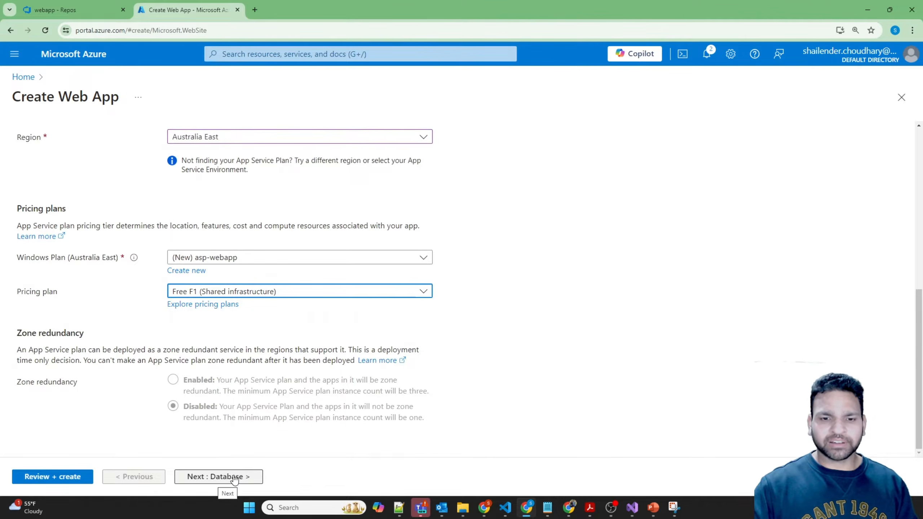
scroll(186, 422, "up", 10)
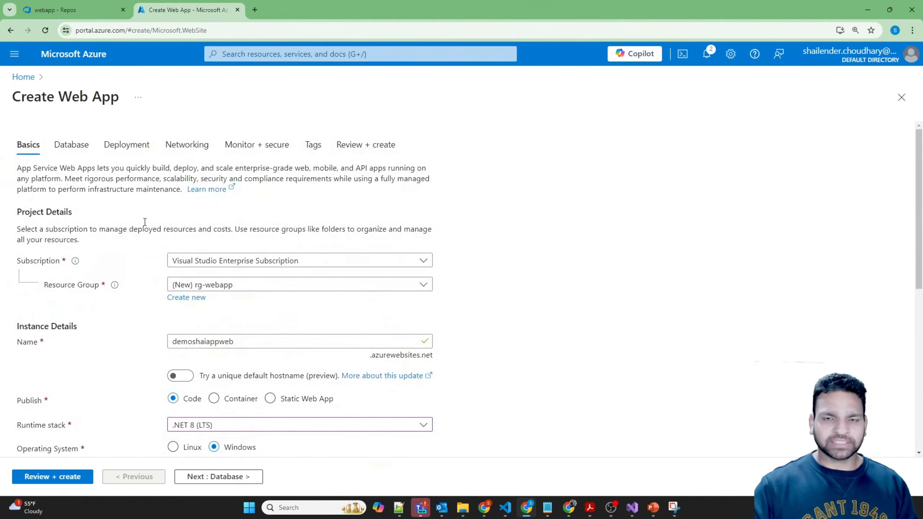
left_click(68, 478)
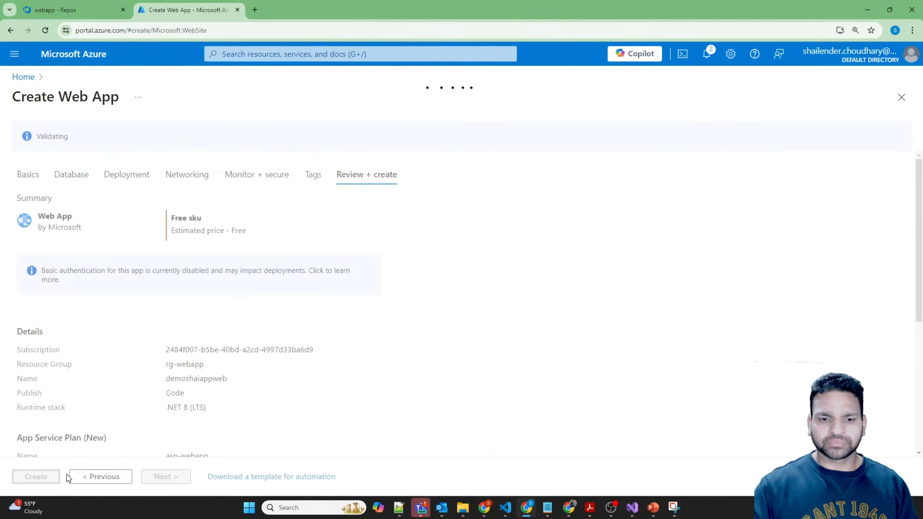
left_click(35, 477)
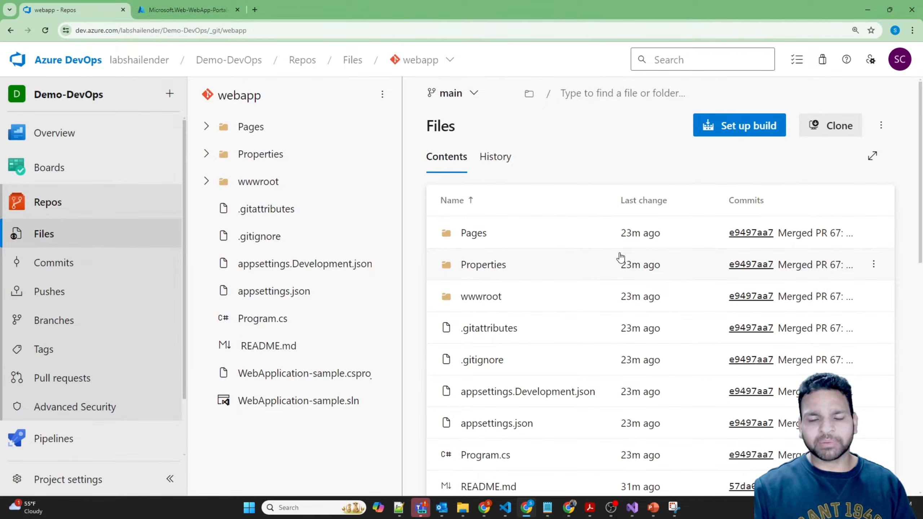
Open the deployed web app resource from the Azure deployment overview and view its live default page
left_click(195, 12)
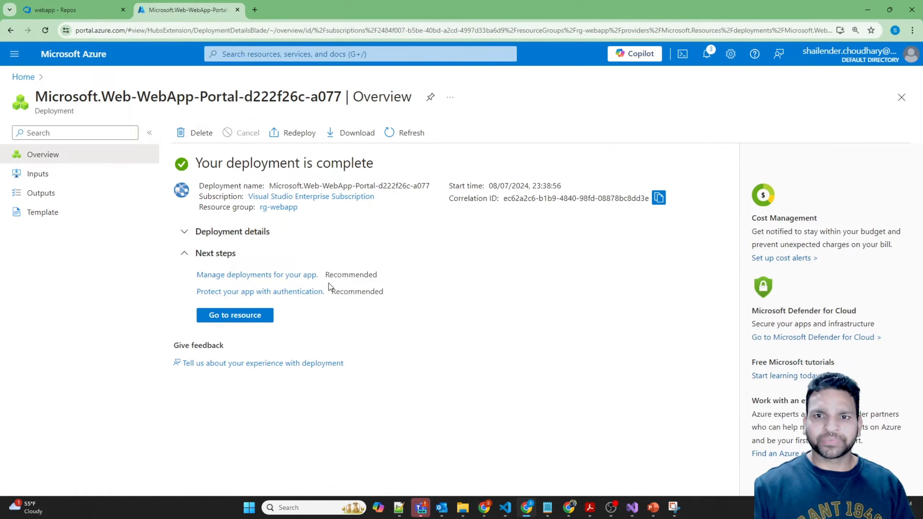
left_click(248, 319)
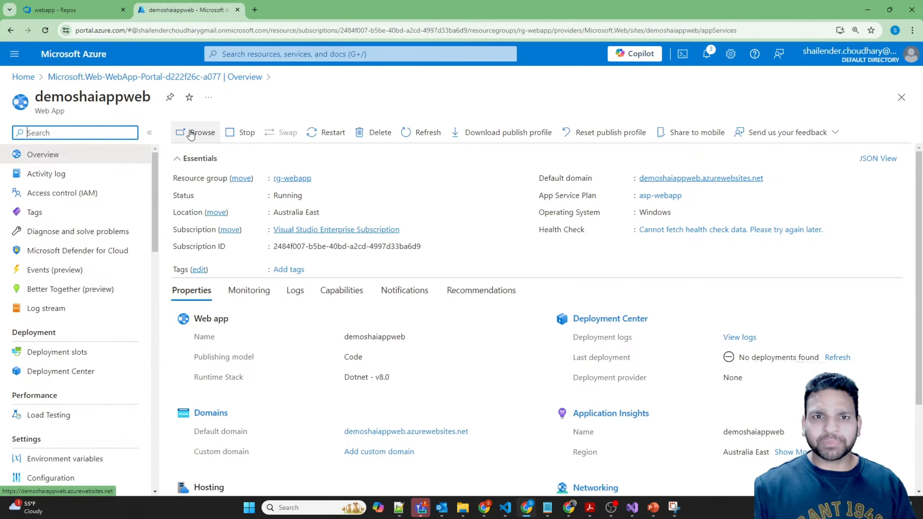
left_click(191, 134)
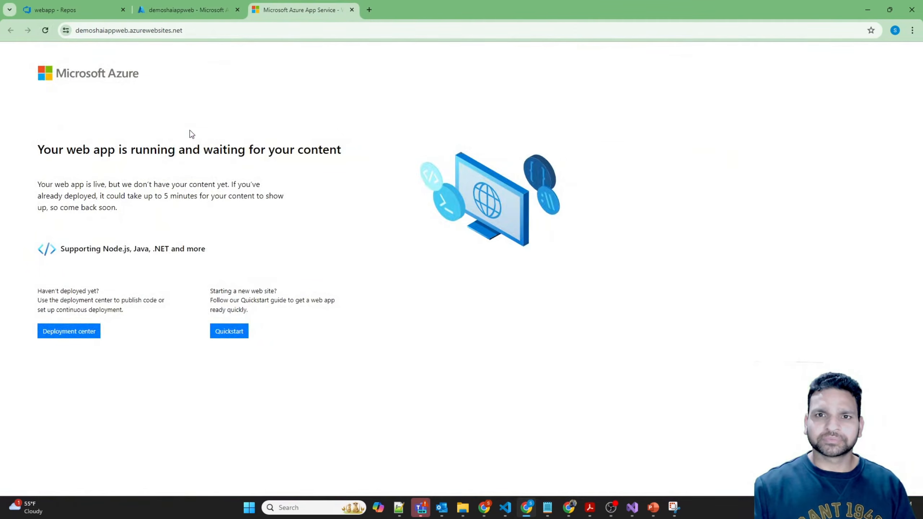
left_click_drag(40, 145, 330, 154)
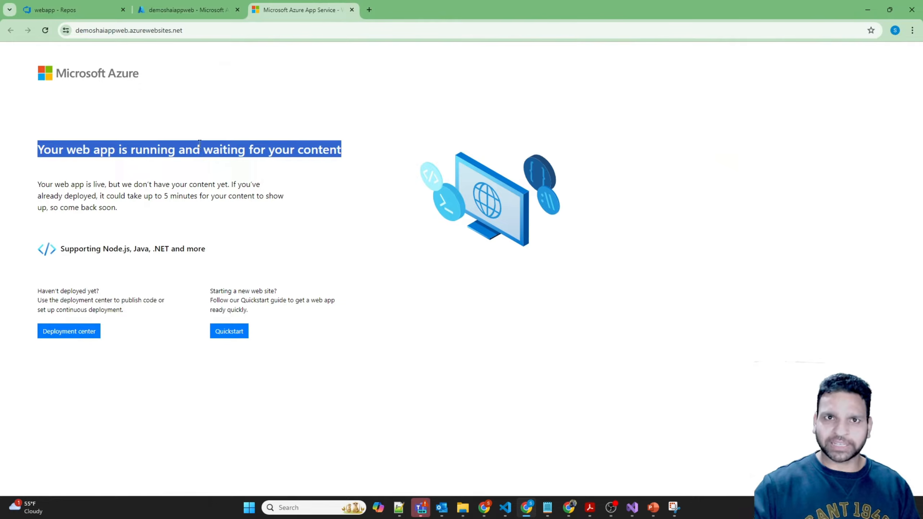
Switch to Azure DevOps and start a new pipeline for the webapp repository in Azure Repos Git, using the ASP.NET template
left_click(84, 15)
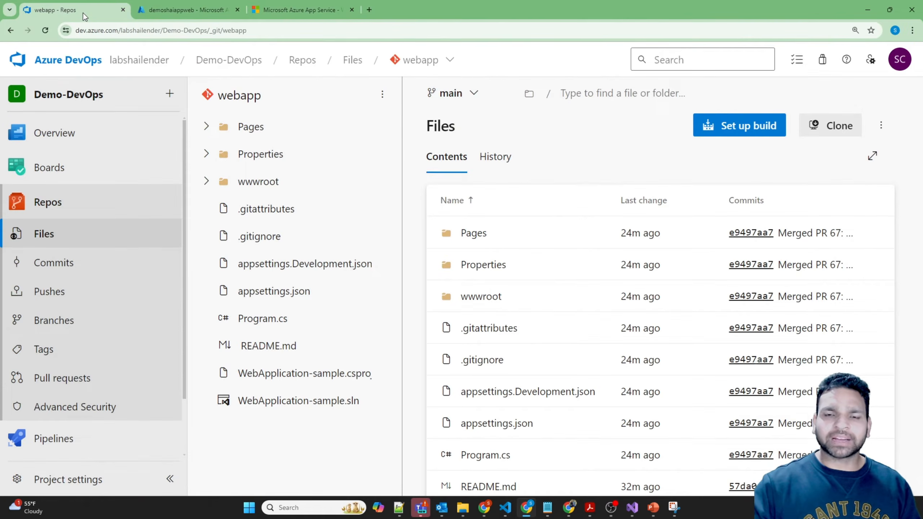
left_click(62, 439)
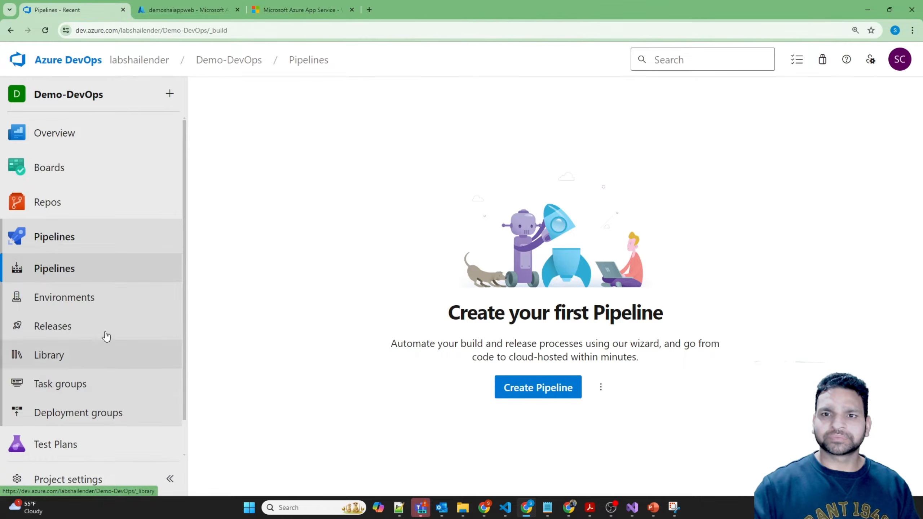
left_click(523, 388)
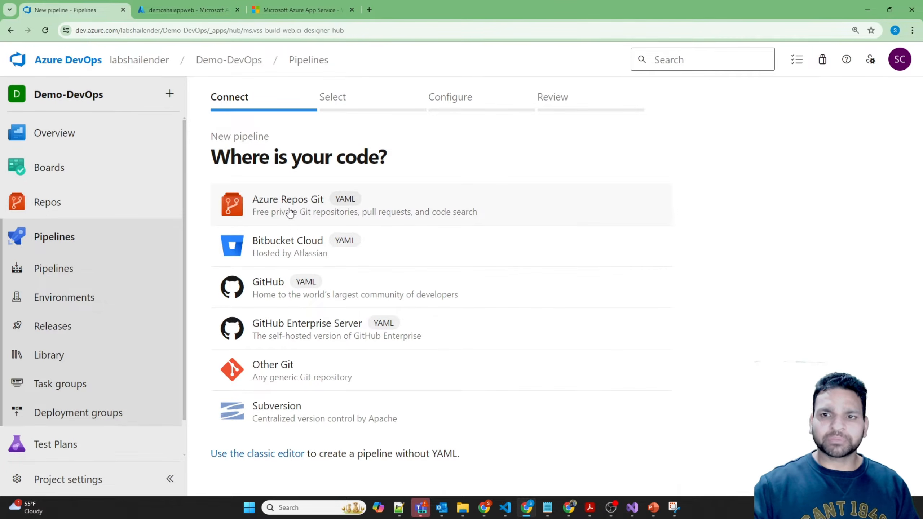
left_click(289, 213)
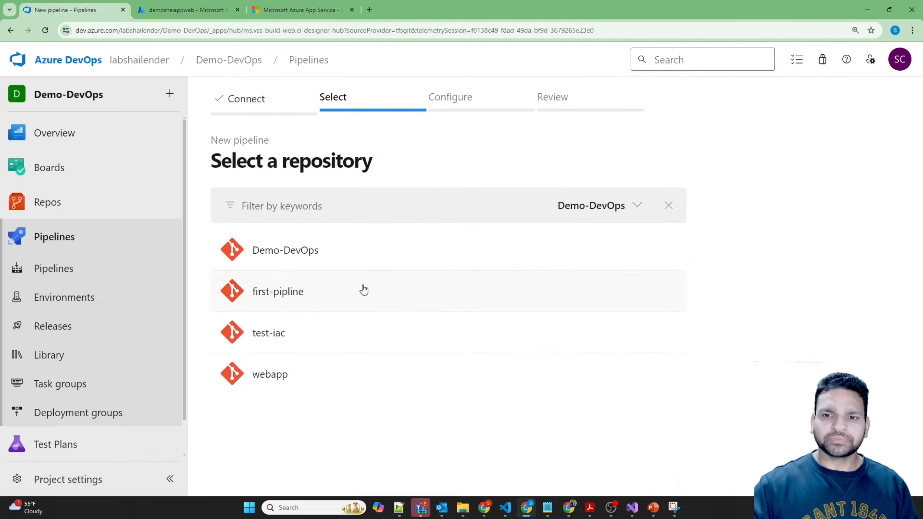
left_click(272, 378)
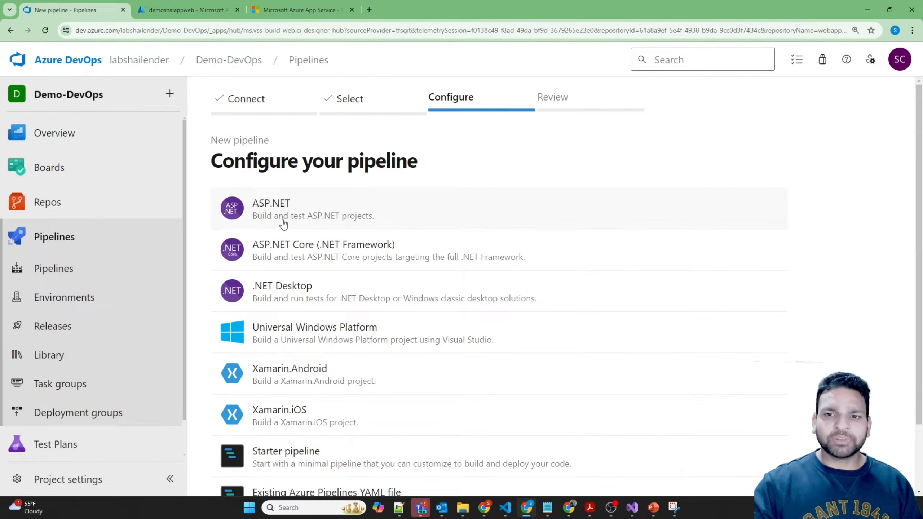
left_click(307, 213)
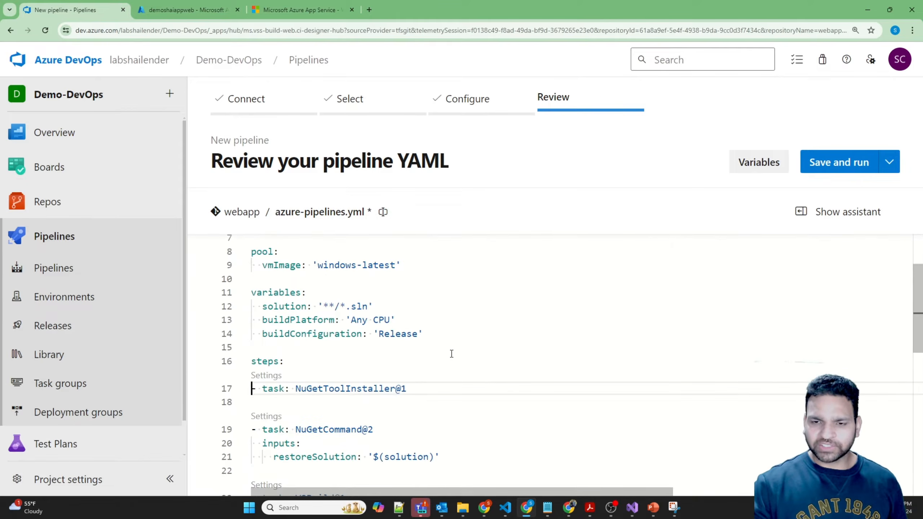
Replace the main branch trigger in the pipeline YAML with none
scroll(318, 355, "up", 2)
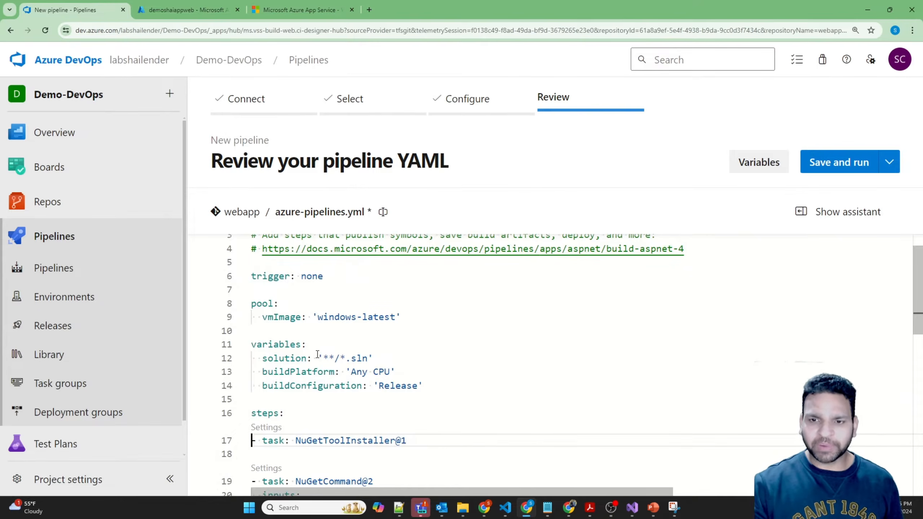
left_click_drag(295, 327, 251, 324)
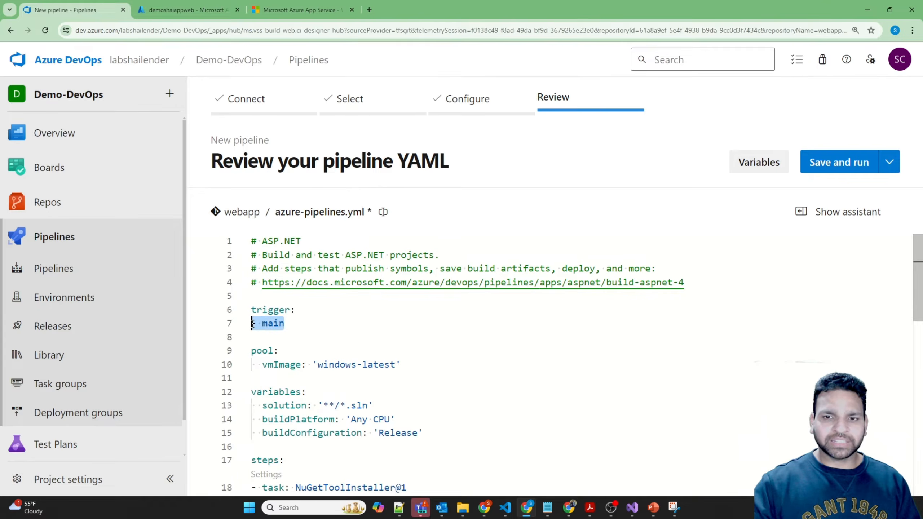
double_click(274, 323)
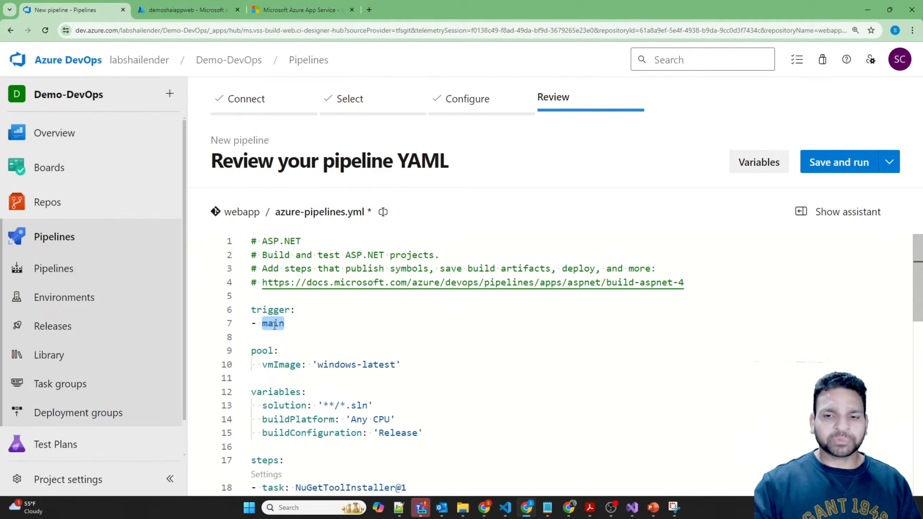
left_click(290, 324)
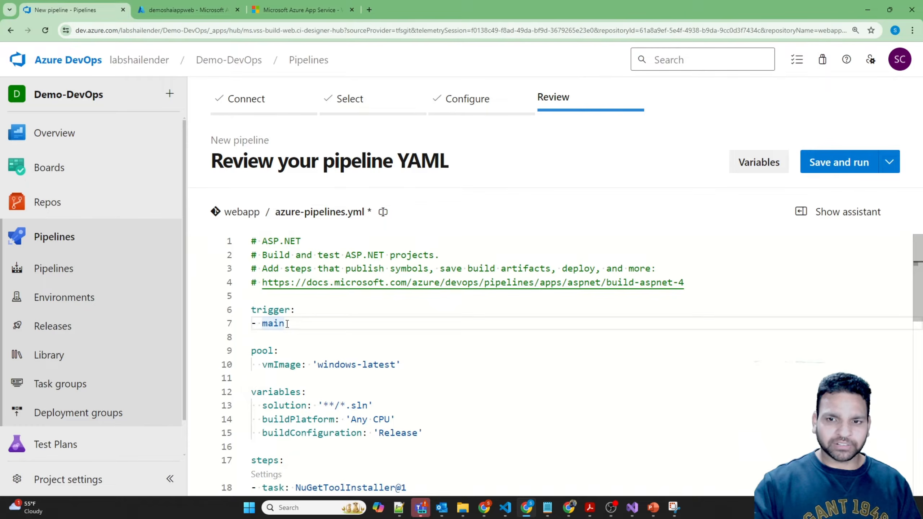
left_click_drag(287, 324, 254, 325)
key("BackSpace")
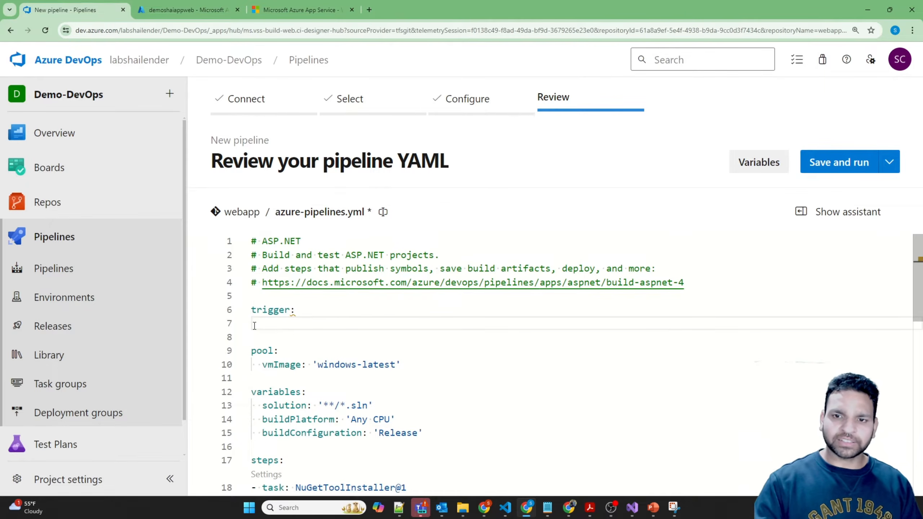
key("BackSpace")
type("none")
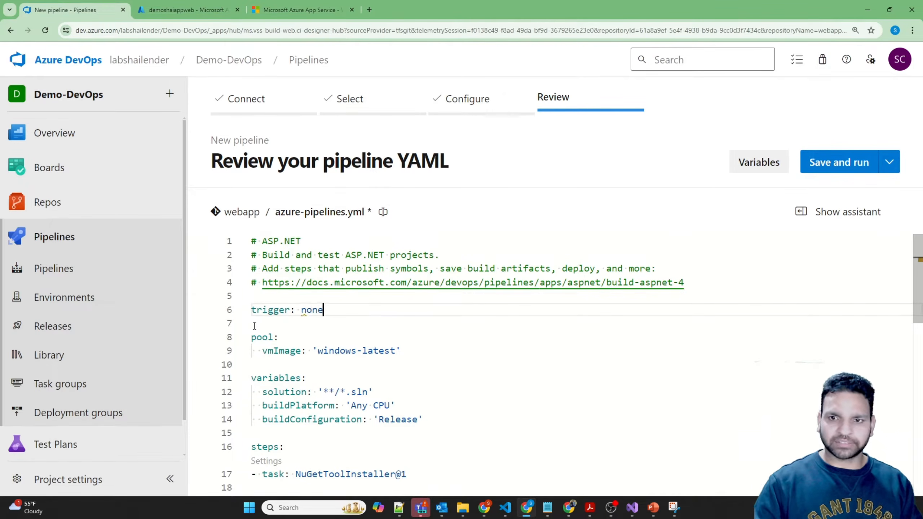
left_click(313, 324)
Review the pool and variables sections of the YAML, including the solution pattern and build configuration
scroll(302, 333, "down", 1)
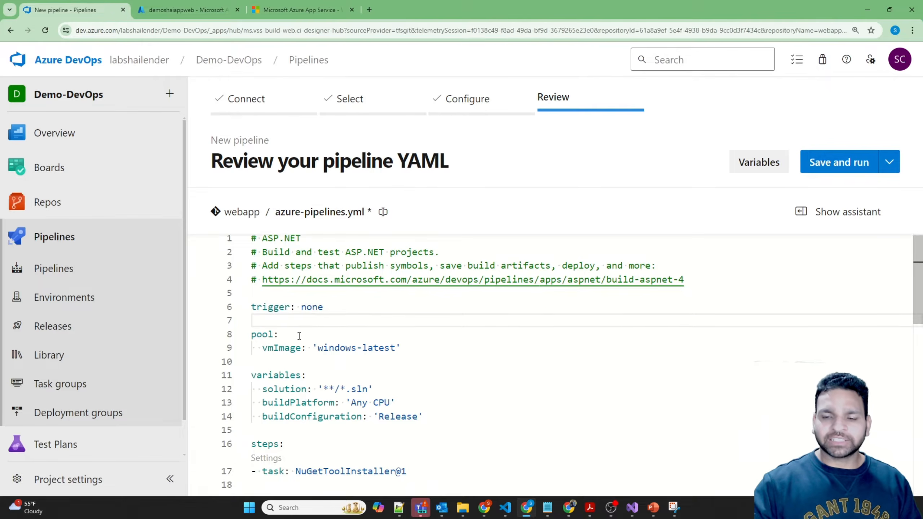
scroll(287, 353, "down", 3)
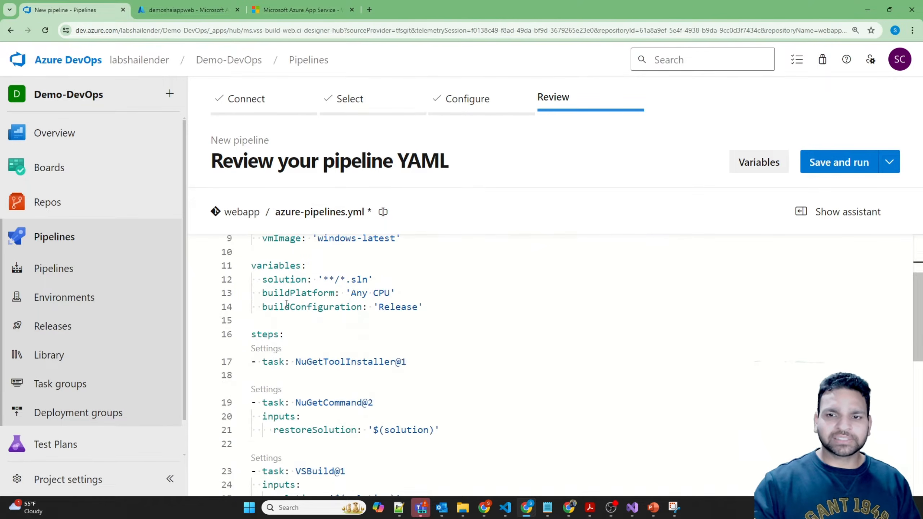
left_click_drag(353, 280, 368, 279)
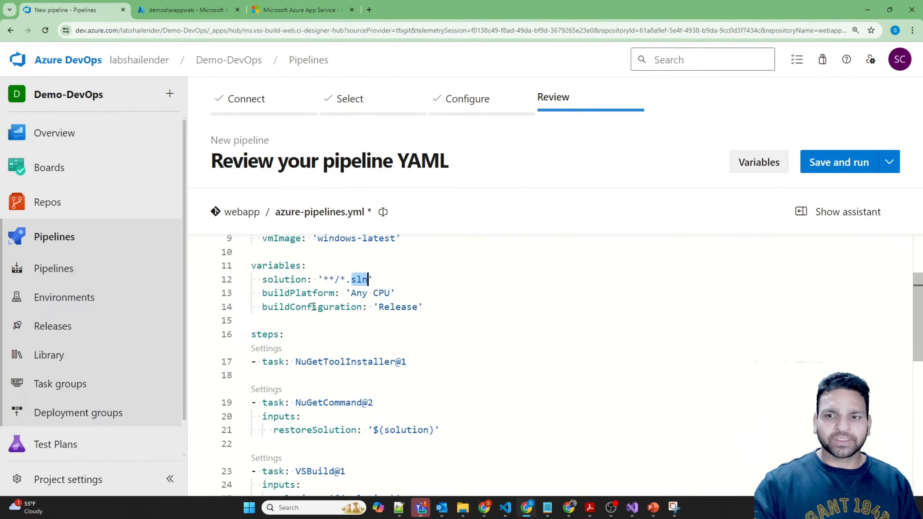
double_click(391, 306)
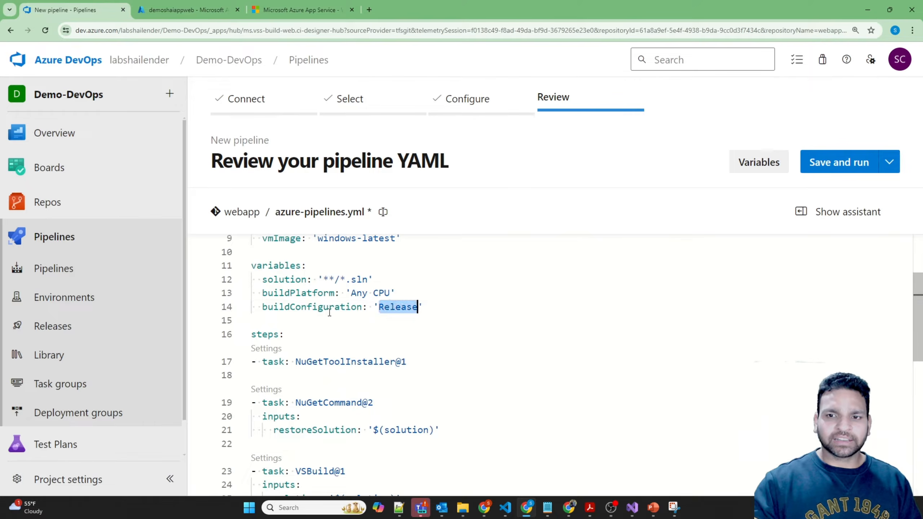
scroll(322, 323, "down", 1)
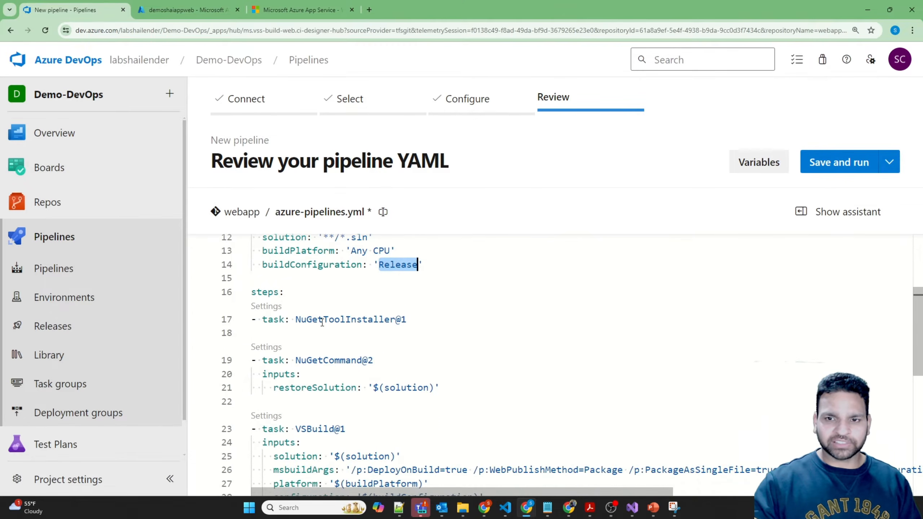
left_click(322, 322)
scroll(325, 382, "up", 2)
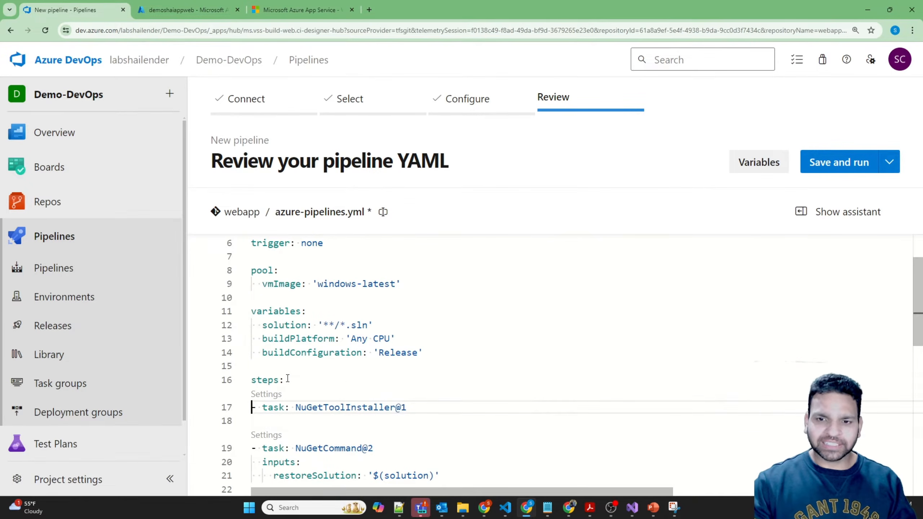
Examine the NuGetToolInstaller, NuGetCommand, VSBuild and VSTest tasks in the pipeline steps
scroll(287, 379, "down", 3)
left_click_drag(407, 338, 295, 339)
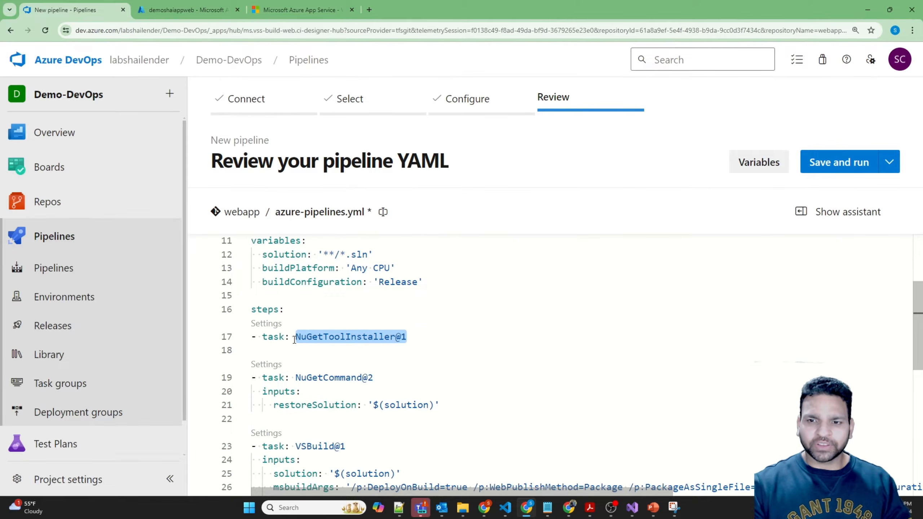
left_click(373, 353)
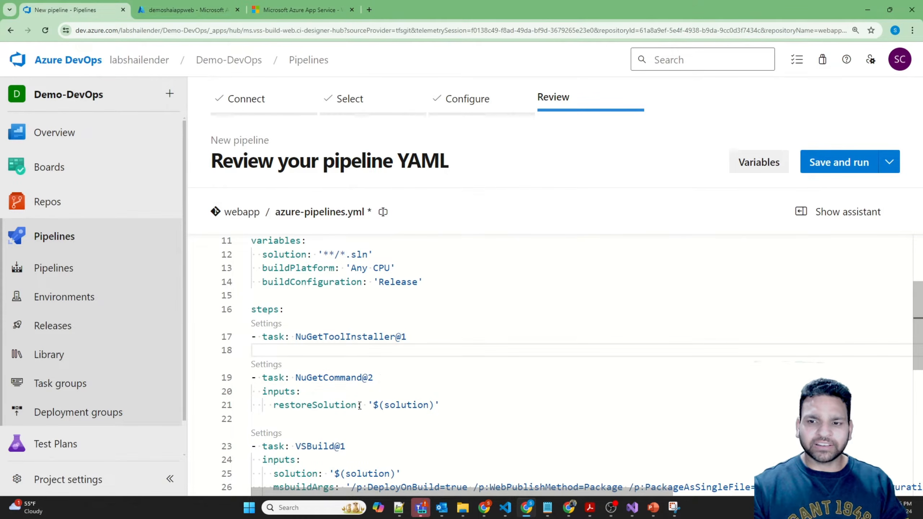
left_click_drag(373, 379, 301, 378)
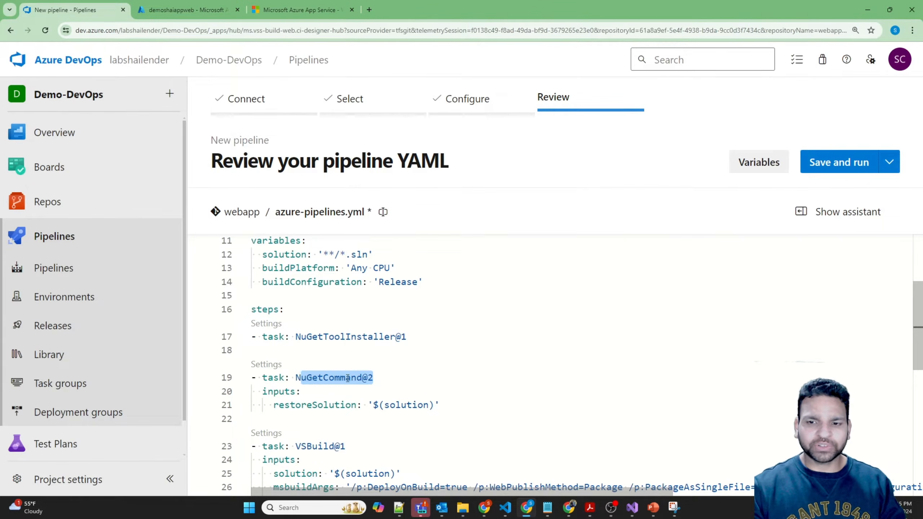
scroll(414, 372, "down", 3)
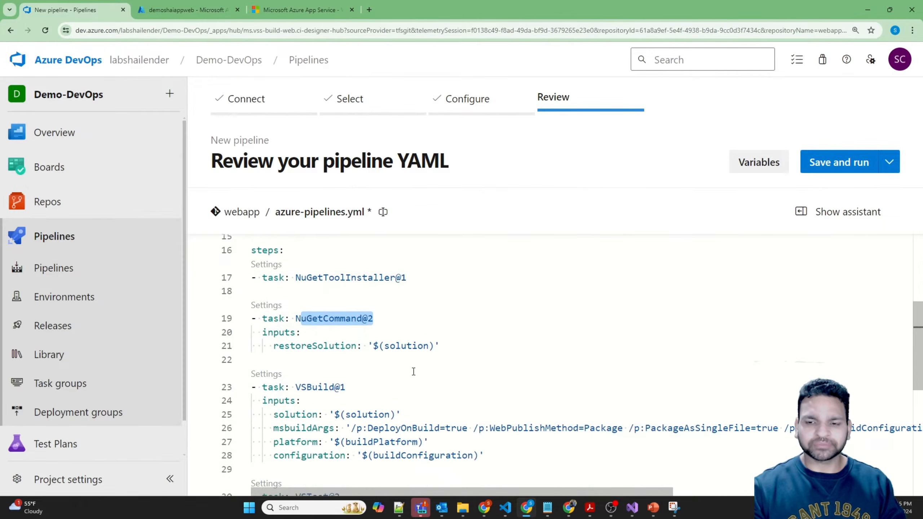
left_click_drag(484, 400, 250, 337)
left_click(329, 355)
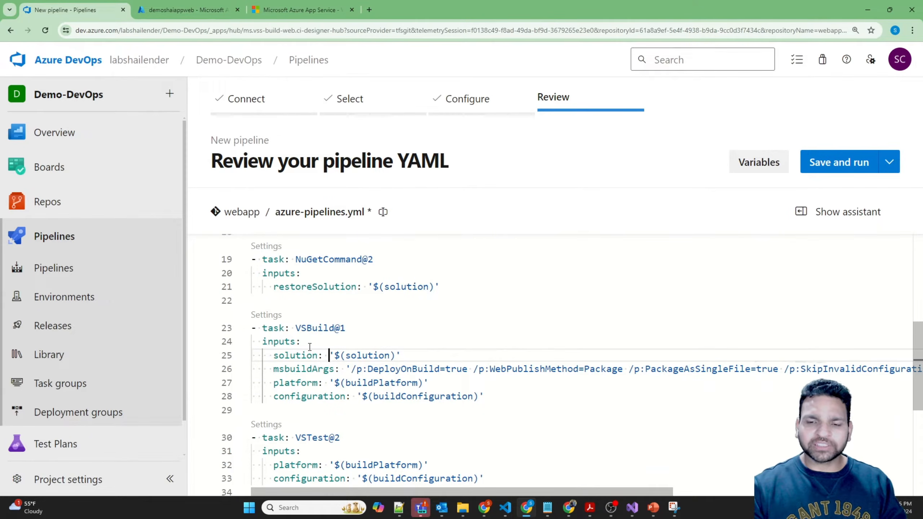
left_click(253, 329)
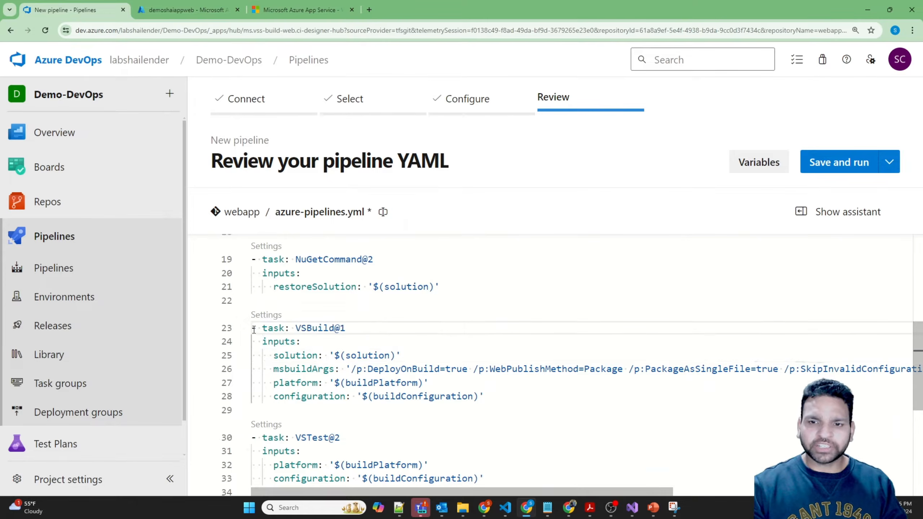
scroll(319, 334, "down", 1)
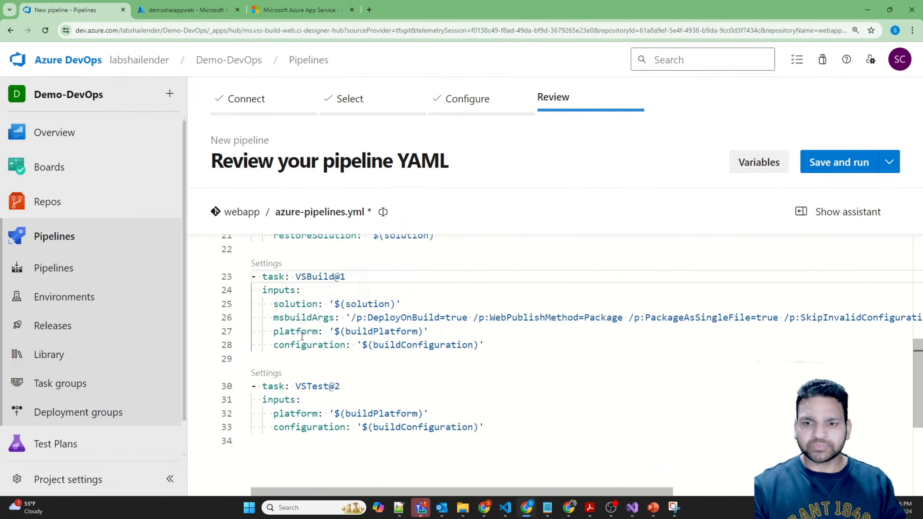
left_click_drag(486, 428, 259, 390)
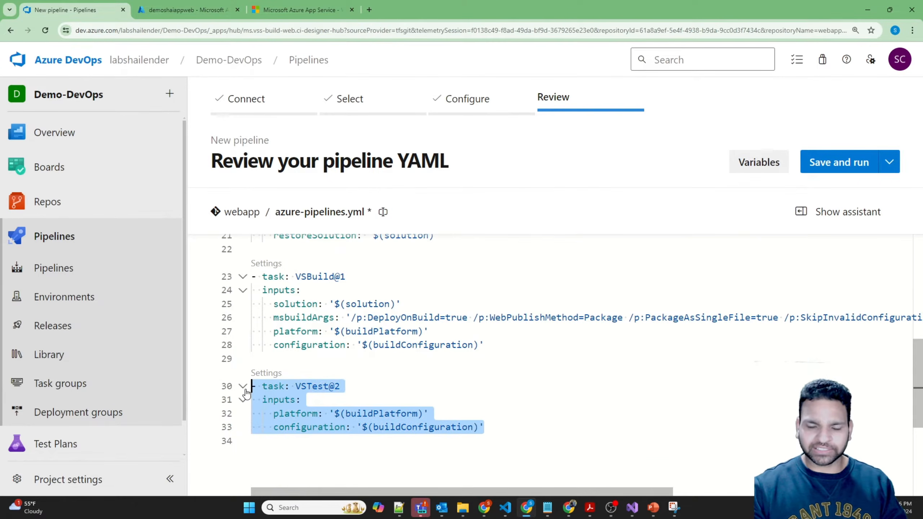
left_click(558, 398)
scroll(559, 398, "up", 4)
scroll(560, 399, "up", 2)
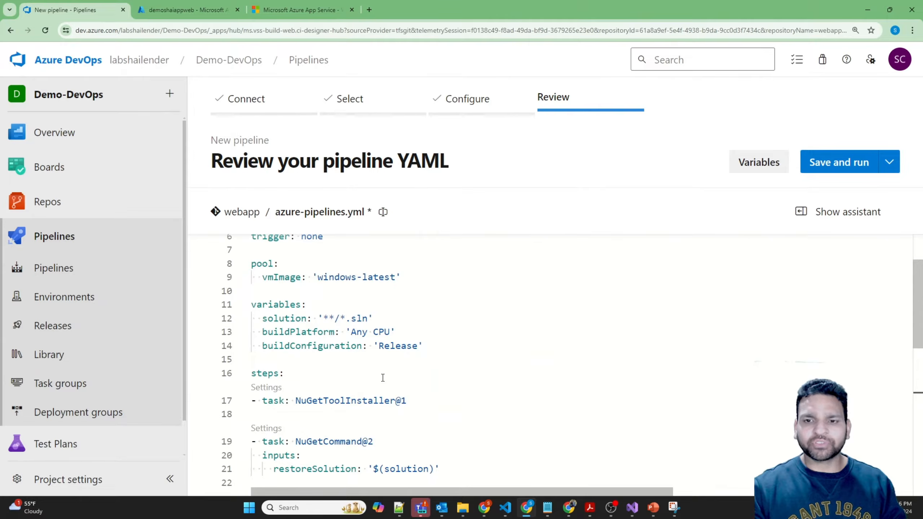
Add a stages section with a stage named Build between the variables and the steps
left_click(287, 359)
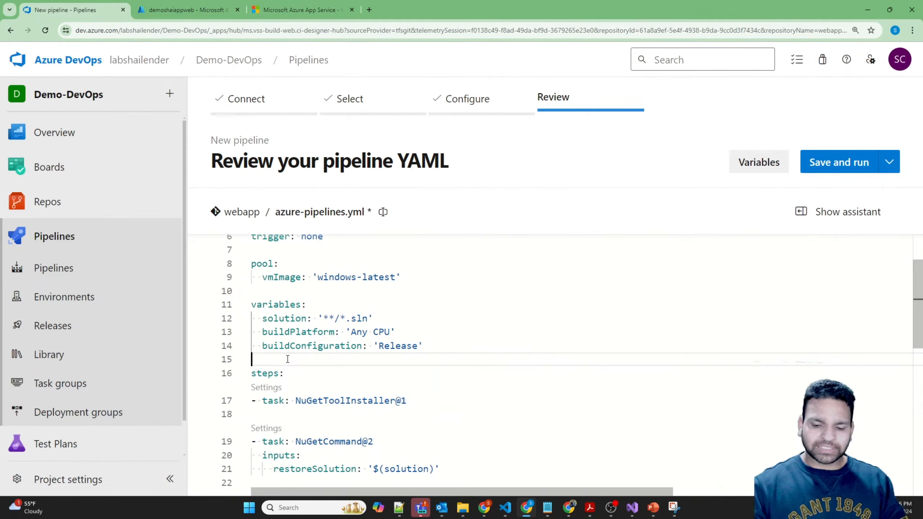
key("Return")
key("ctrl+space")
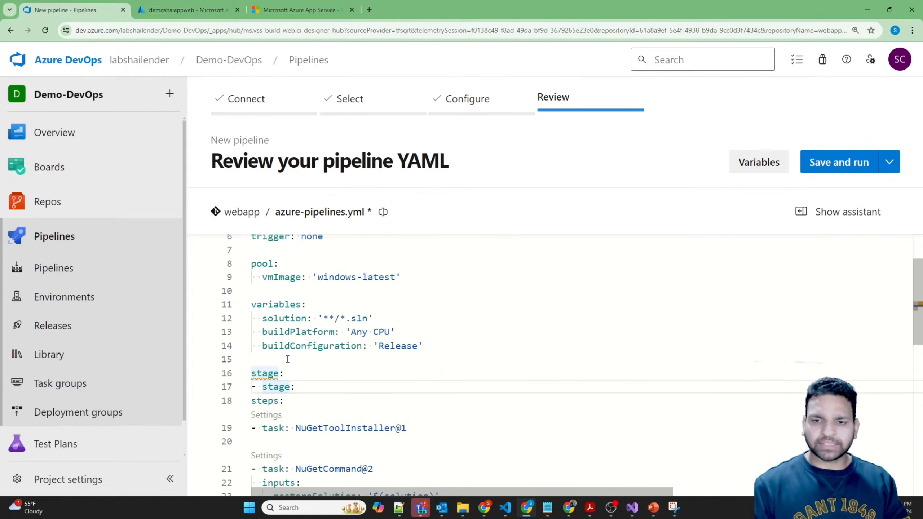
key("Right")
key("Right")
key("Left")
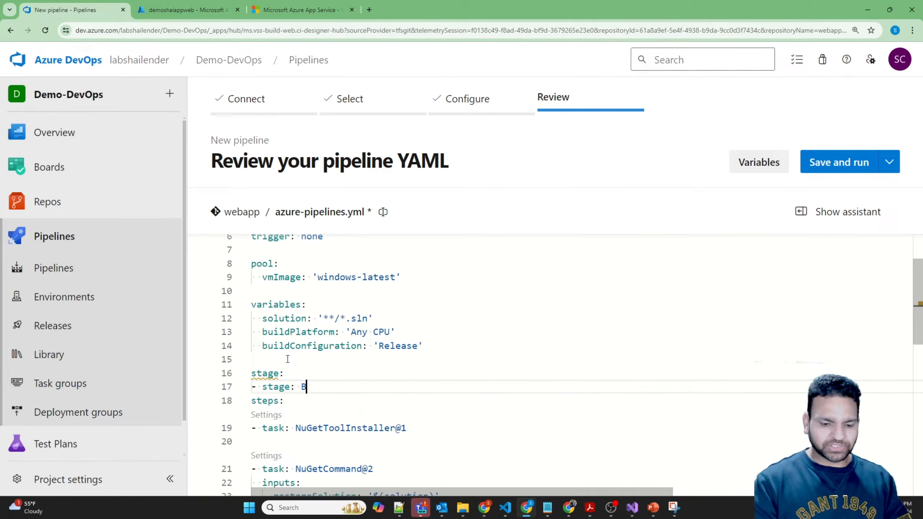
key("Return")
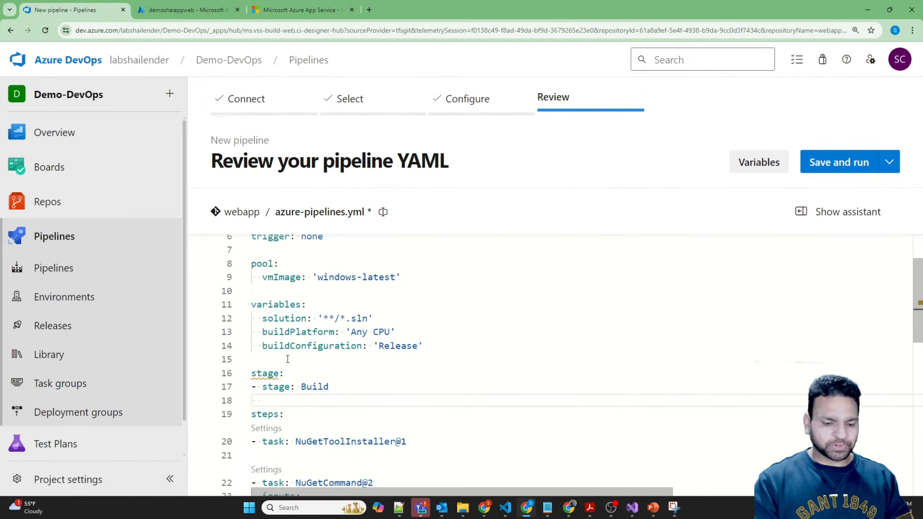
Indent the whole steps block under the Build stage and give the stage the display name 'Build stage'
left_click_drag(255, 400, 271, 513)
key("Tab")
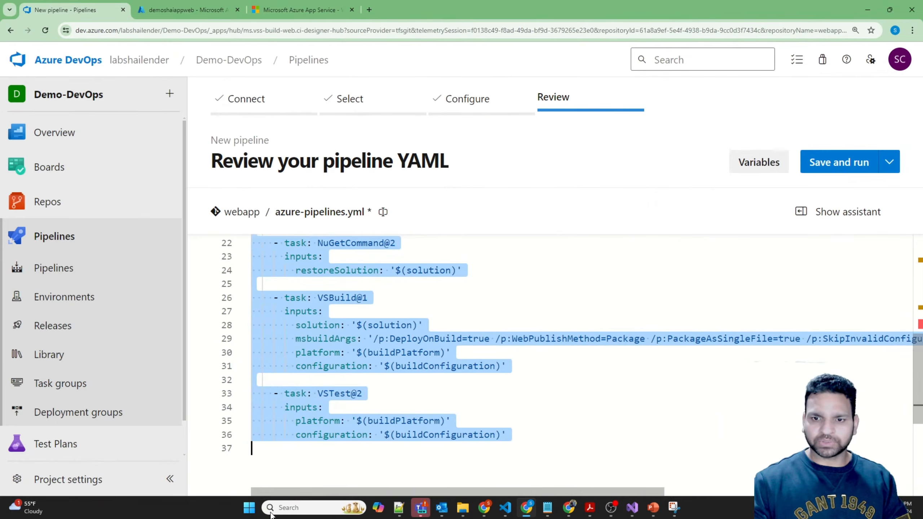
scroll(329, 478, "up", 6)
left_click(291, 341)
type("pl")
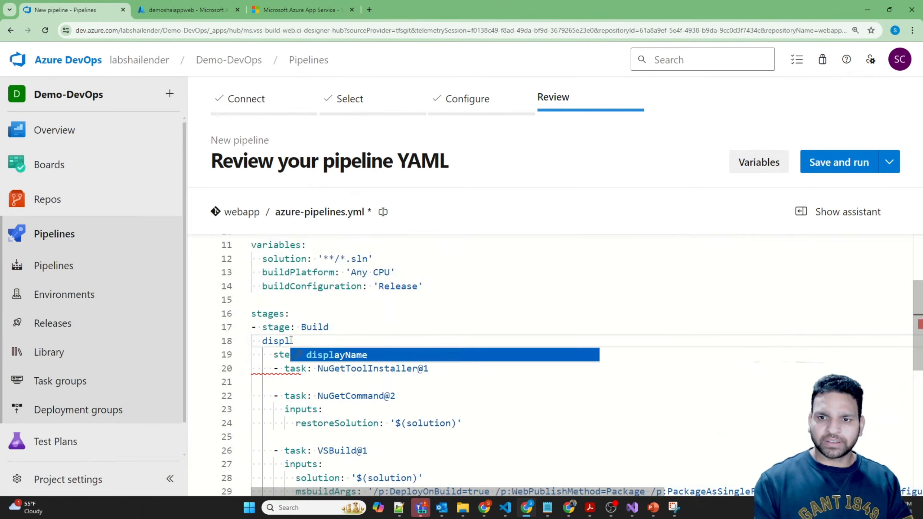
type("ayName: 'Build ")
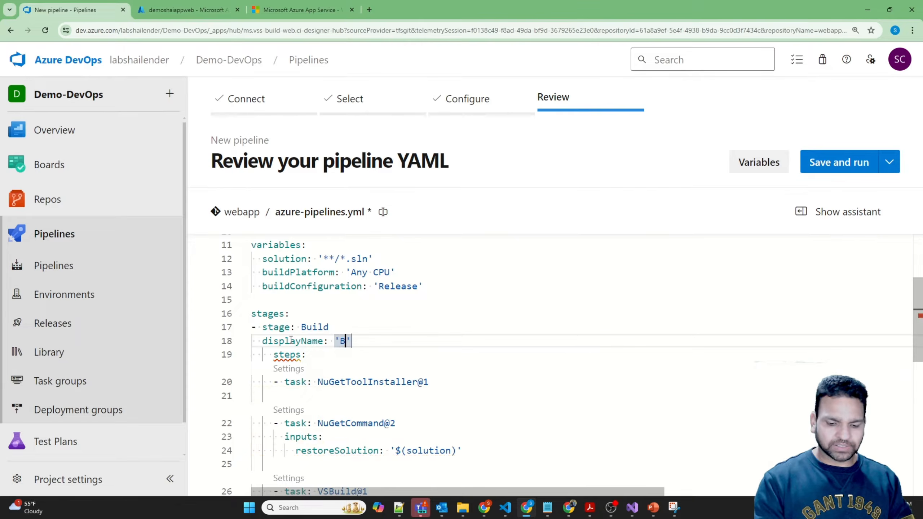
type("stage")
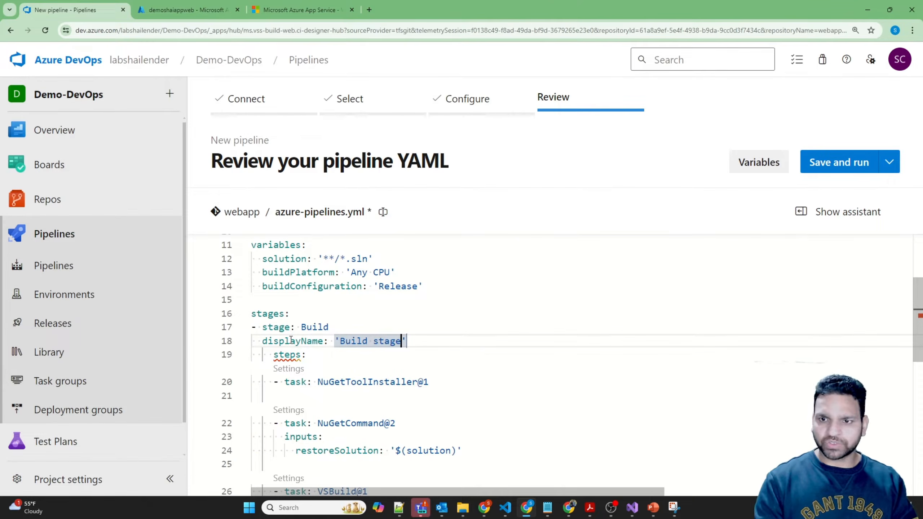
Add a jobs section under the Build stage containing a job named Buildjob above the steps
key("Return")
key("ctrl+space")
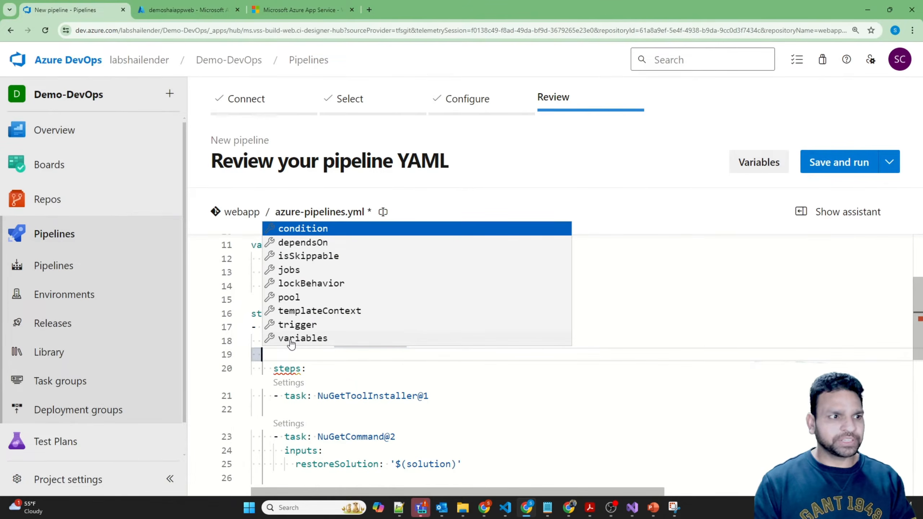
type("jobs:")
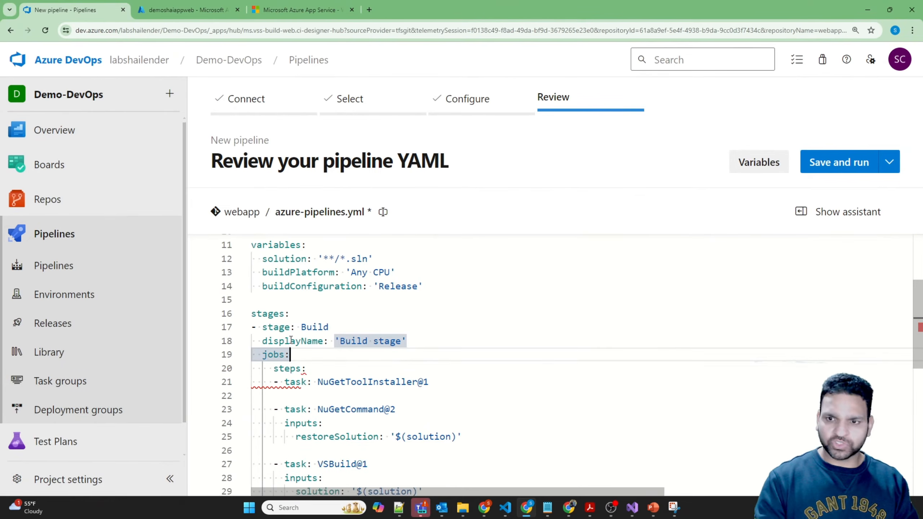
key("Return")
key("ctrl+space")
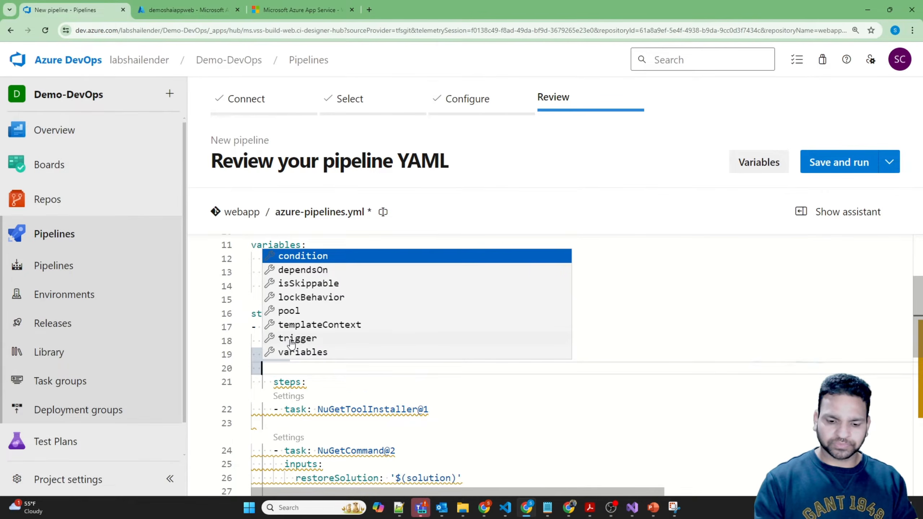
key("Escape")
type("-")
key("ctrl+space")
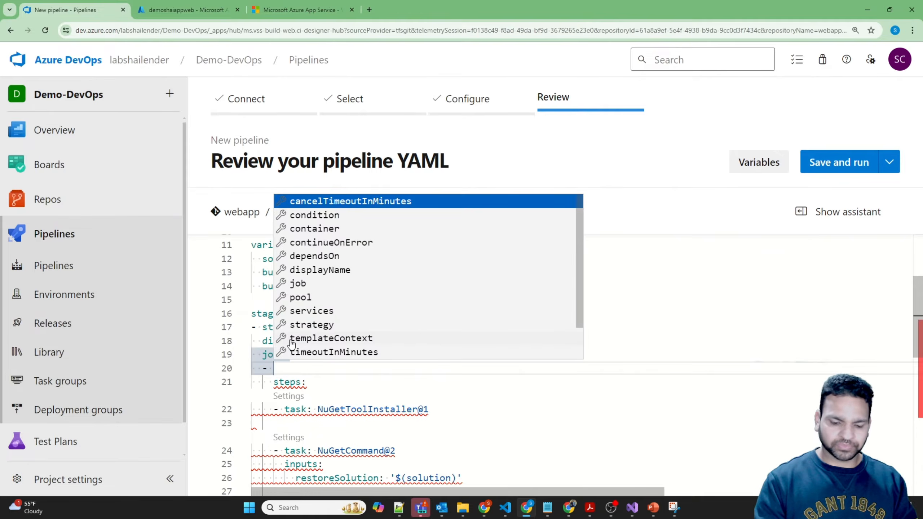
type("job")
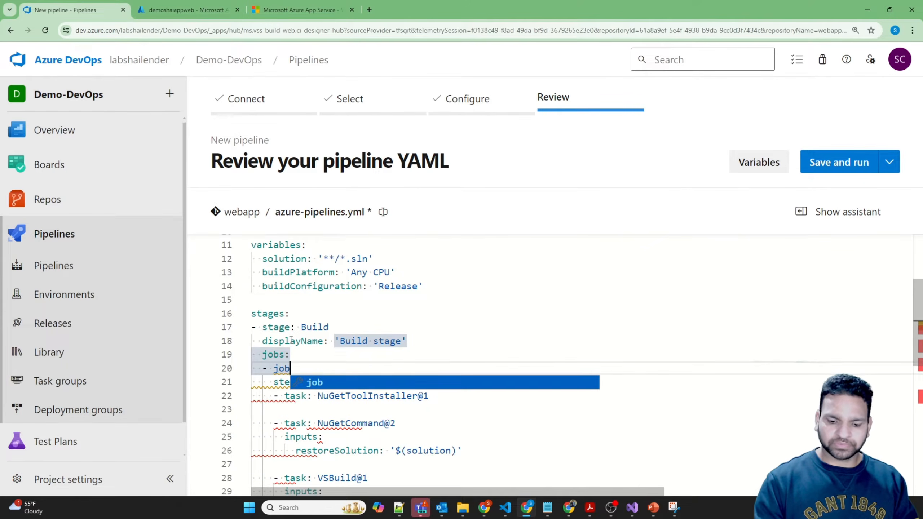
type(":")
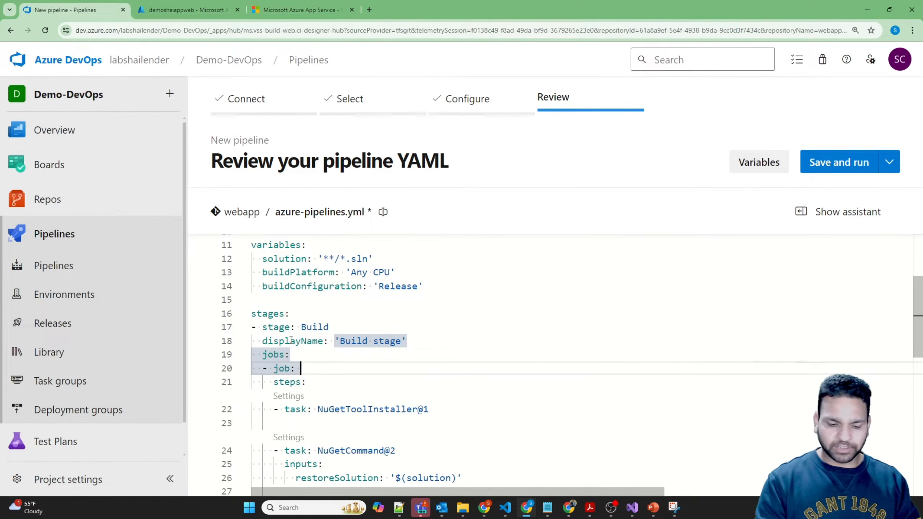
type(" Build")
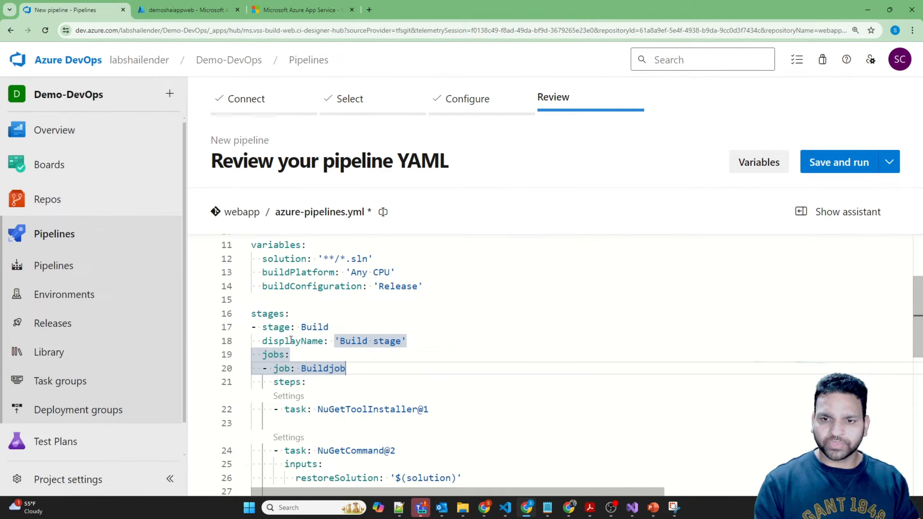
type("job")
Give the Buildjob job the displayName 'Build Job', aligned with its steps
key("Return")
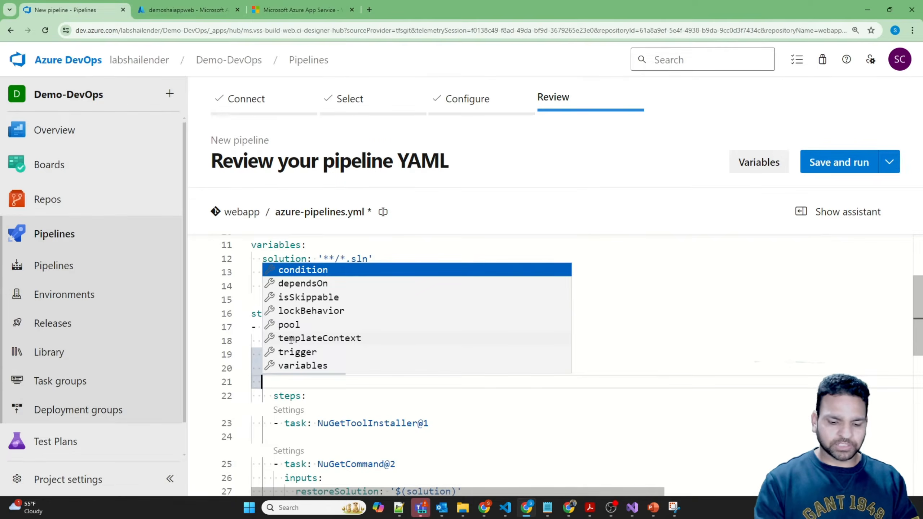
type("dis")
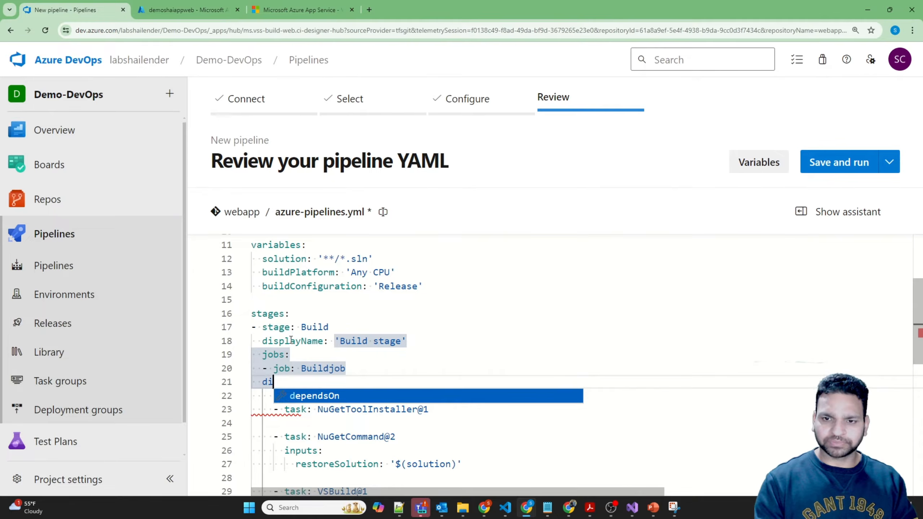
key("BackSpace")
key("BackSpace")
key("Escape")
type("displayname")
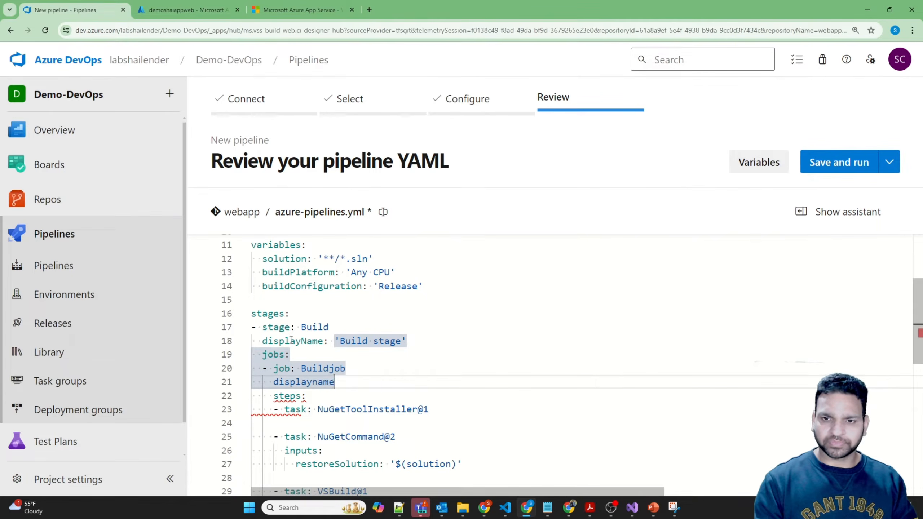
type(": ")
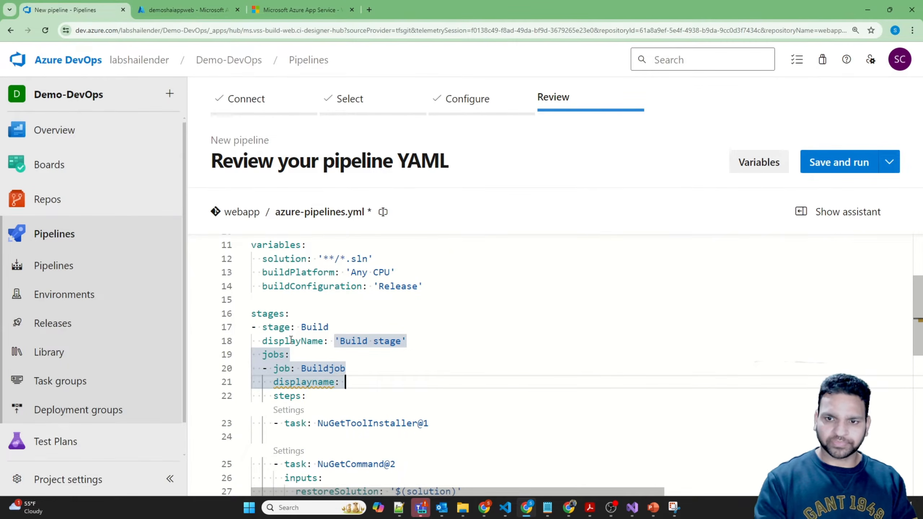
type("'Build J")
type("onb")
key("BackSpace")
key("BackSpace")
type("b")
key("BackSpace")
type("N")
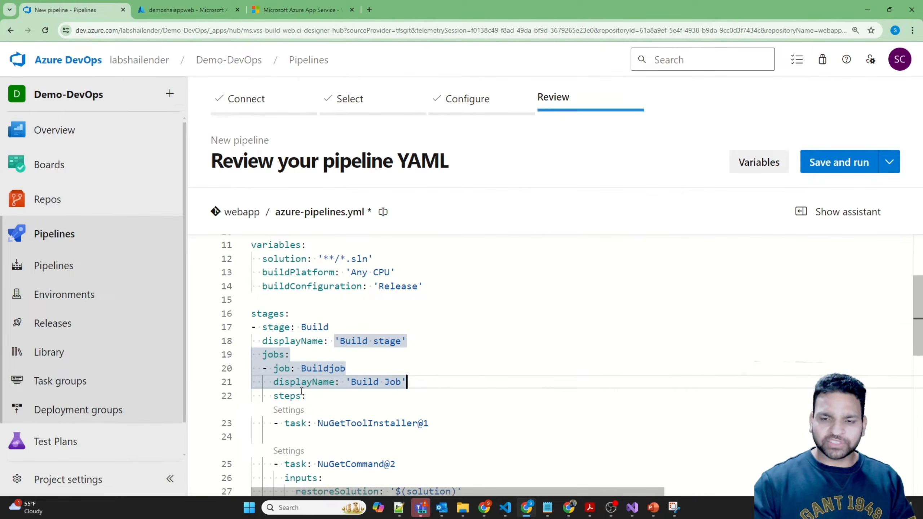
Add a Publish build artifacts task after VSTest, publishing $(Build.ArtifactStagingDirectory) as artifact drop to Azure Pipelines
scroll(291, 389, "down", 3)
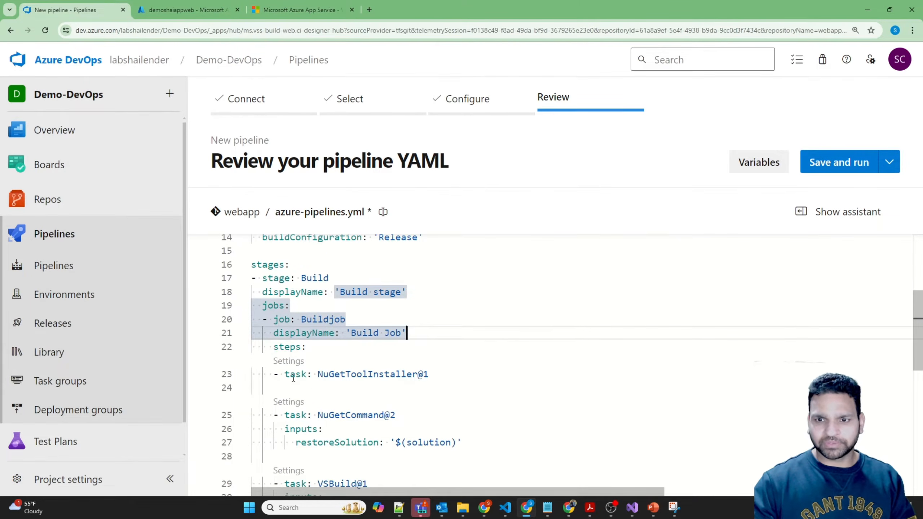
left_click_drag(289, 375, 340, 476)
scroll(368, 450, "down", 2)
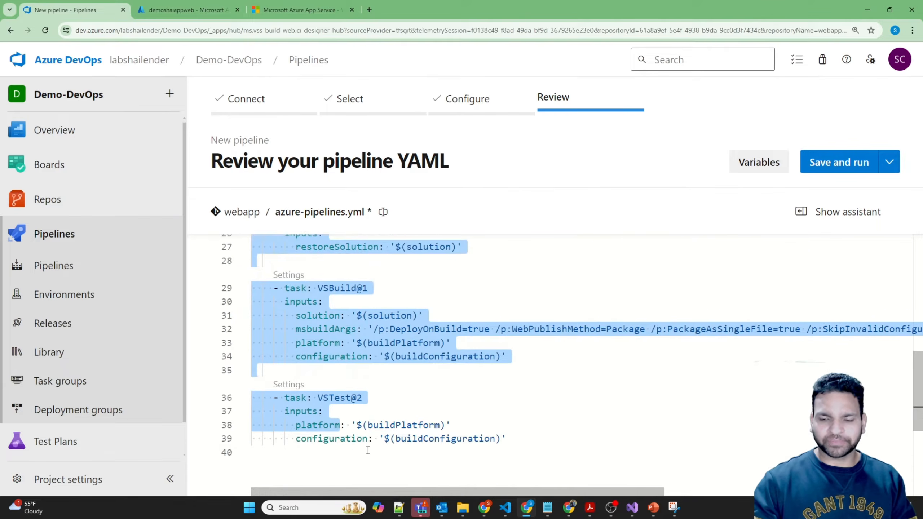
left_click(368, 450)
key("Return")
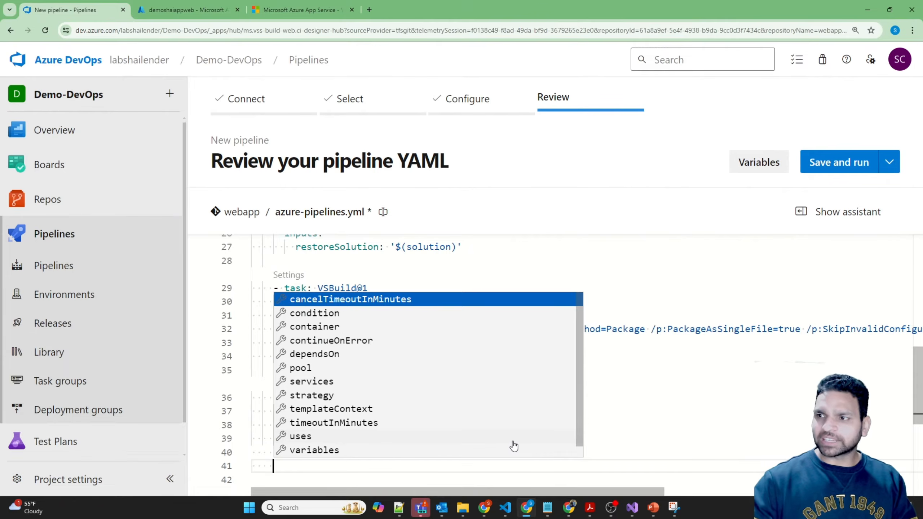
left_click(813, 215)
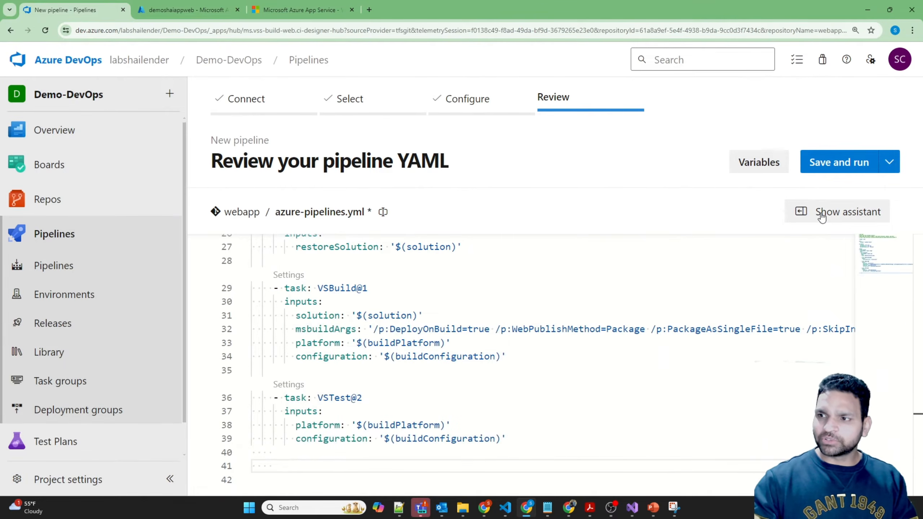
left_click(750, 247)
type("publi")
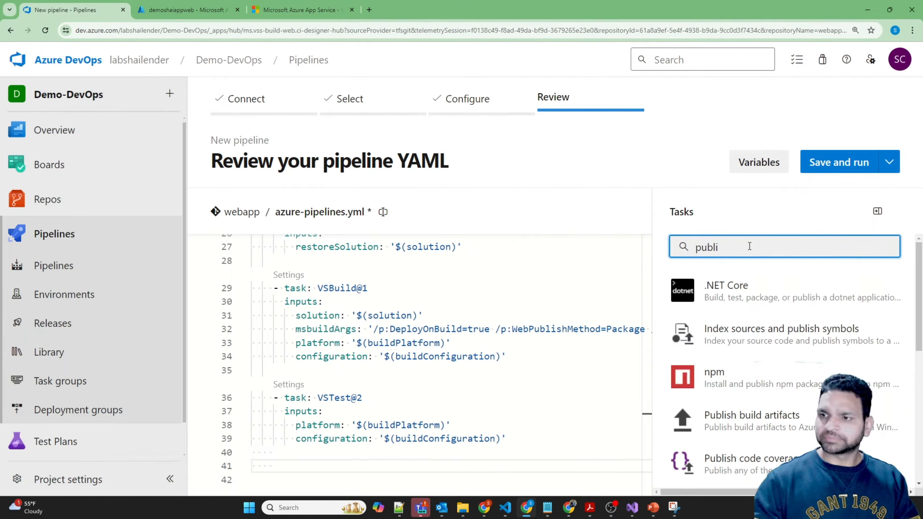
type("sh")
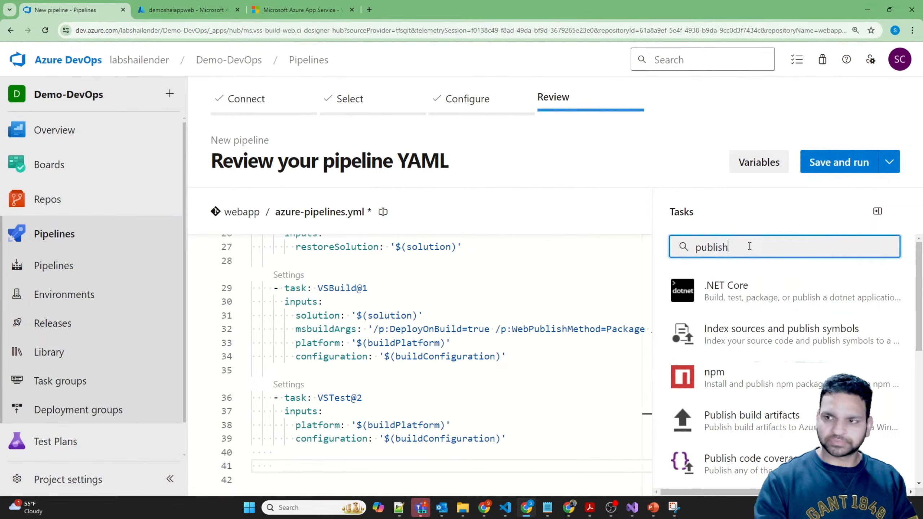
left_click(758, 429)
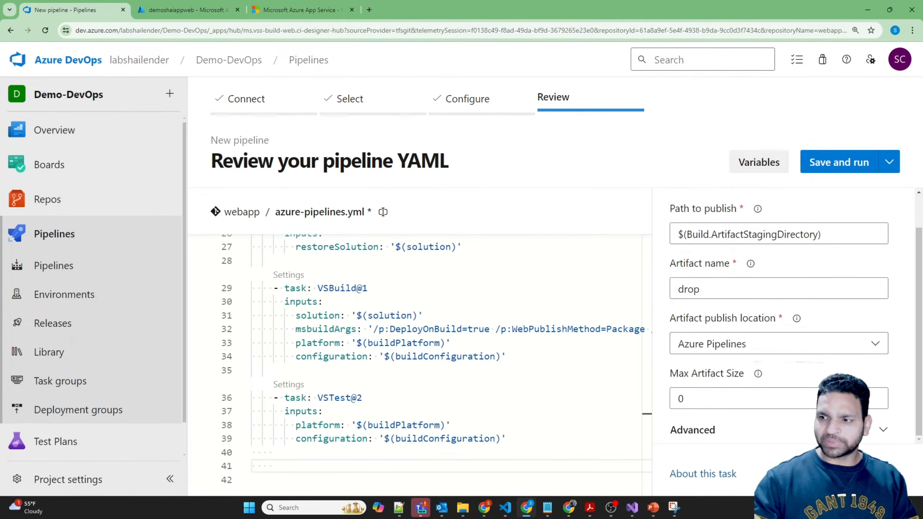
left_click(871, 474)
Add a second stage named Deploy after the PublishBuildArtifacts task, at the same indentation as the Build stage
scroll(470, 411, "down", 3)
left_click(471, 411)
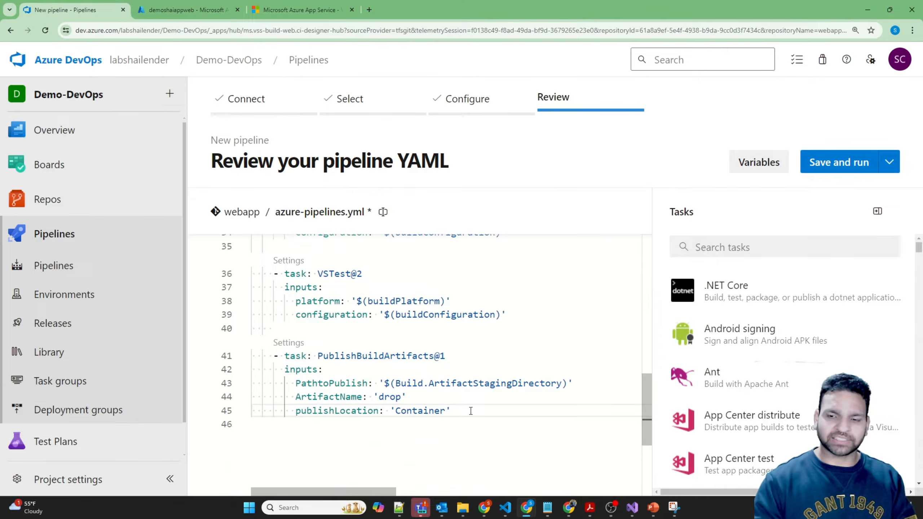
key("Return")
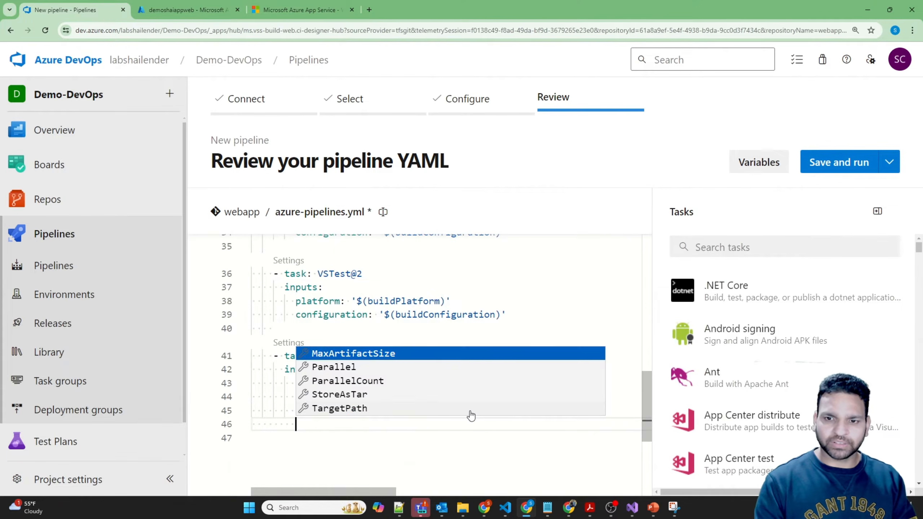
key("Escape")
key("BackSpace")
key("BackSpace")
key("BackSpace")
key("Return")
type("- stage: ")
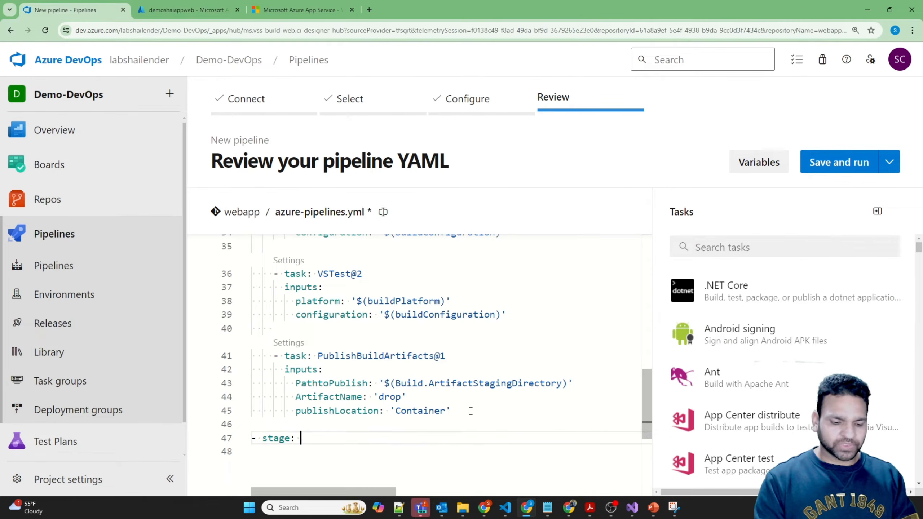
type("Deploy")
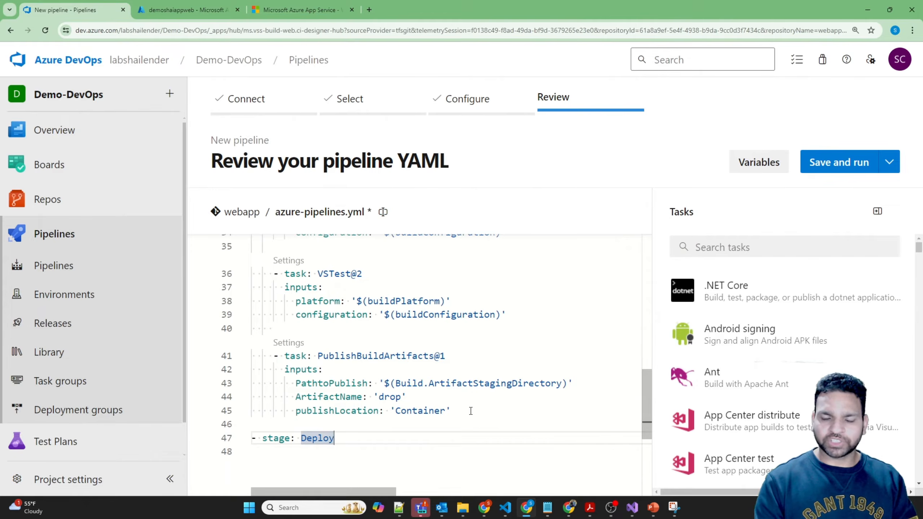
Give the Deploy stage the displayName 'Deploy Stage'
key("Return")
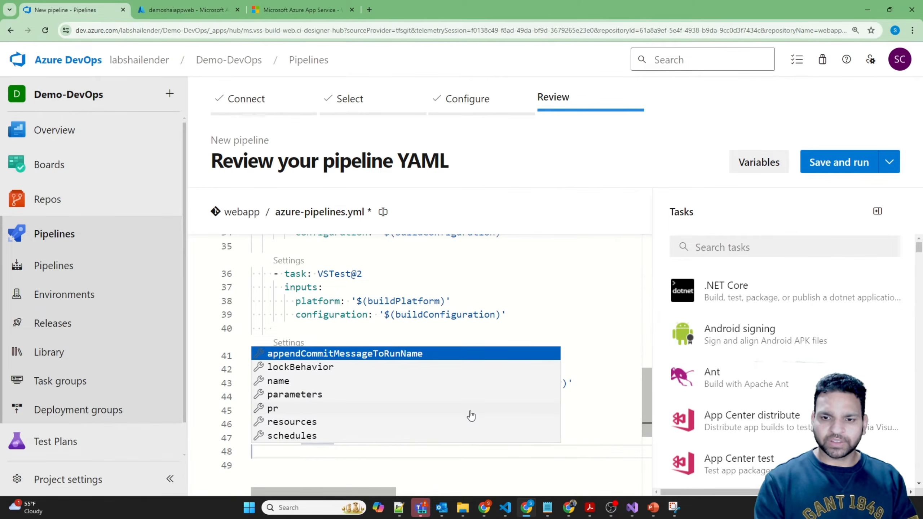
type("dis")
key("Return")
type("'Deploy Stage")
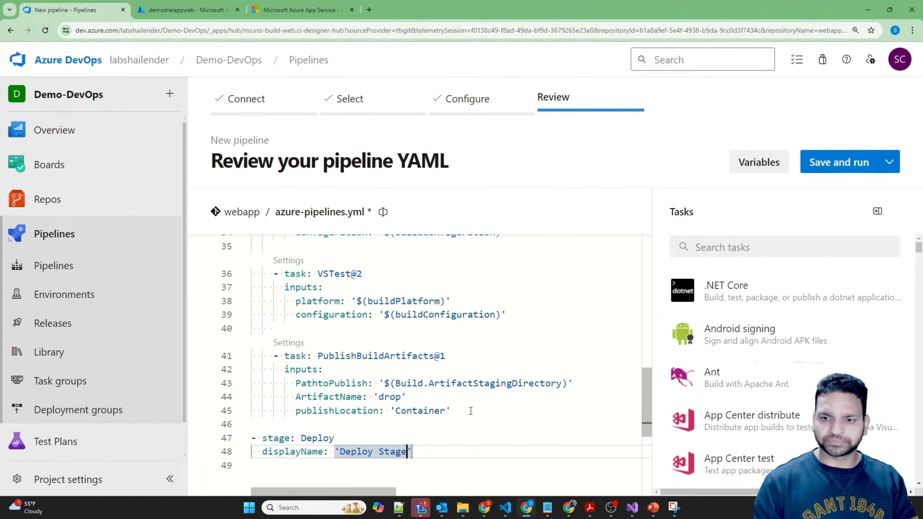
Add a jobs section under the Deploy stage with a job named DeployJob
key("Return")
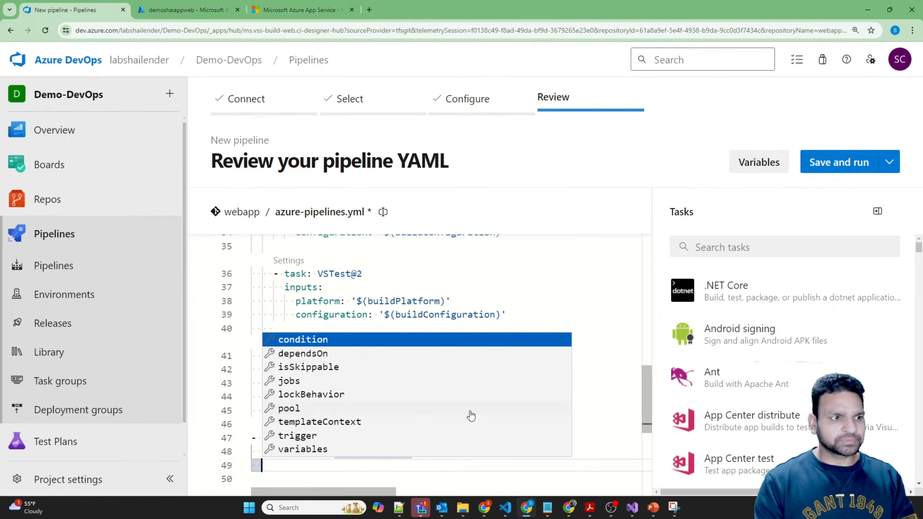
type("job")
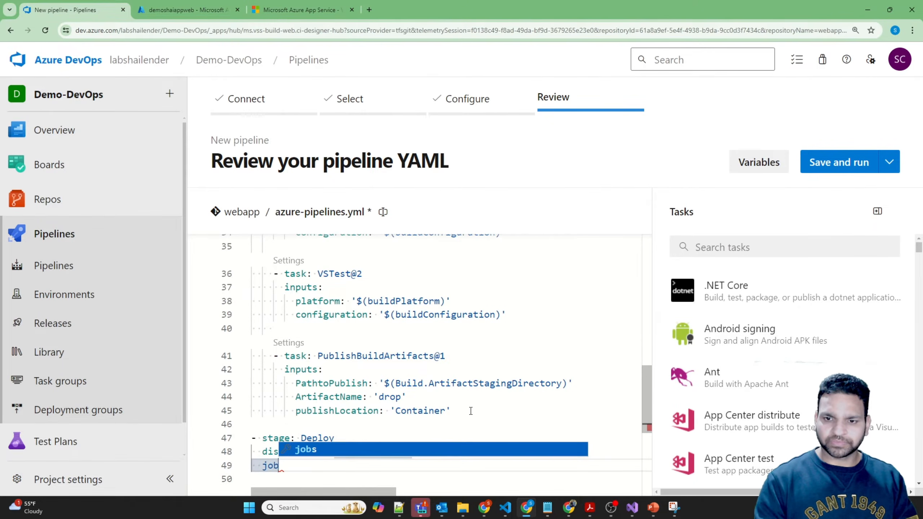
key("Return")
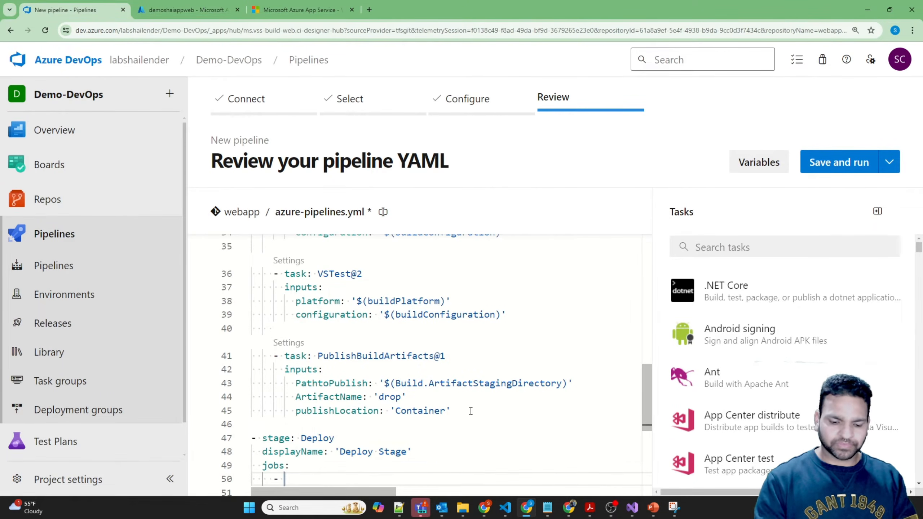
type("job:")
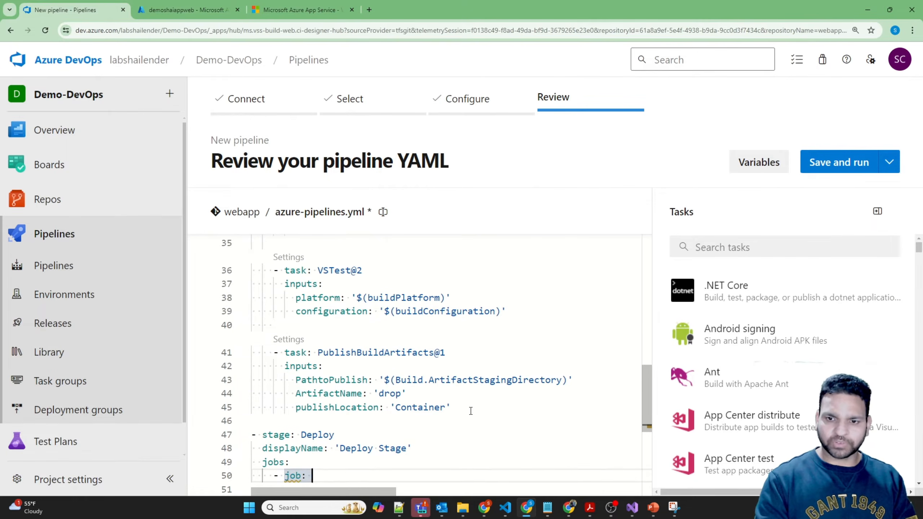
scroll(471, 411, "down", 1)
type("DeployJo")
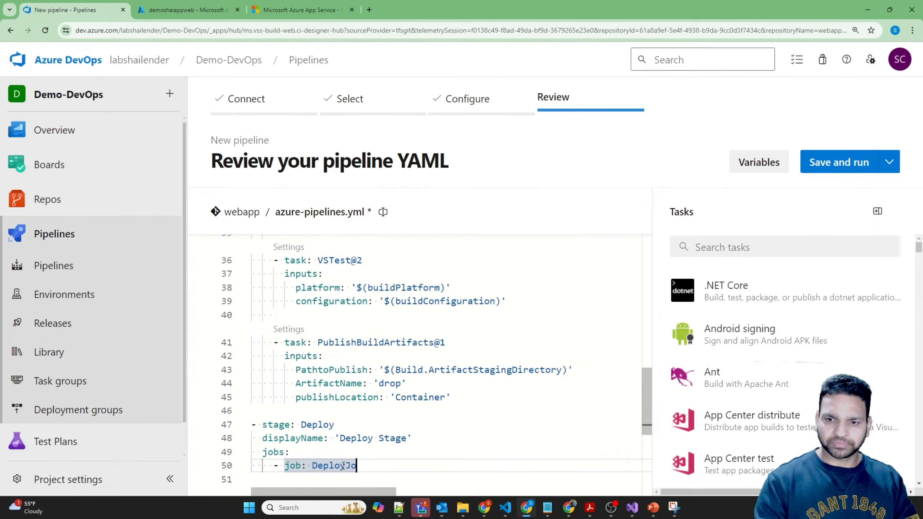
type("b")
Give DeployJob in the Deploy stage the displayName 'Deploy Job'
key("Return")
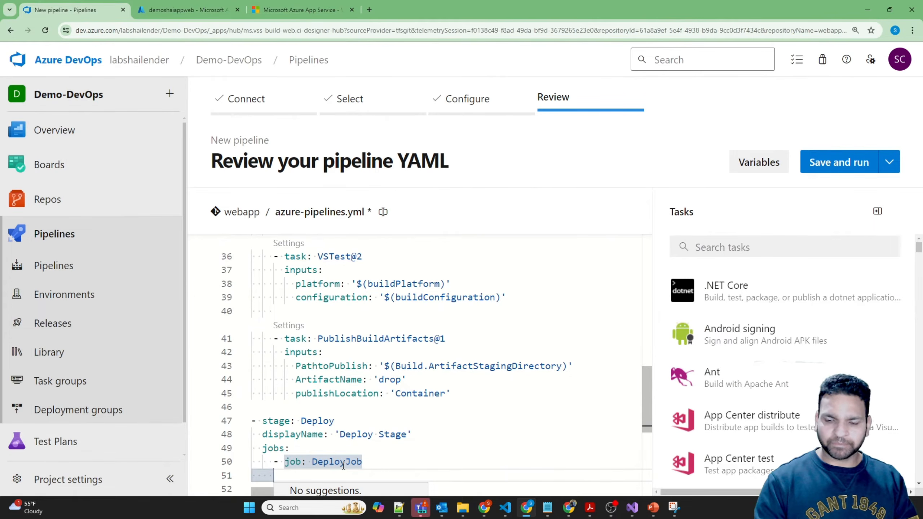
key("Tab")
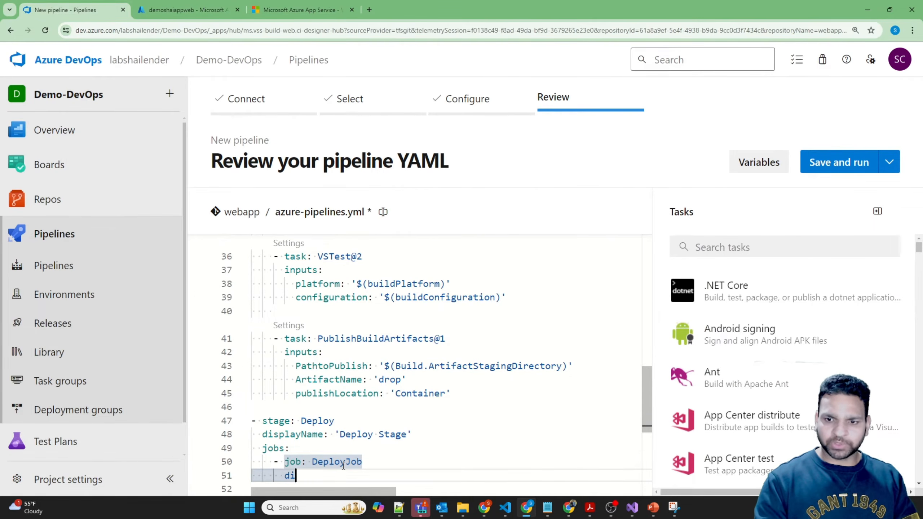
type("displayN")
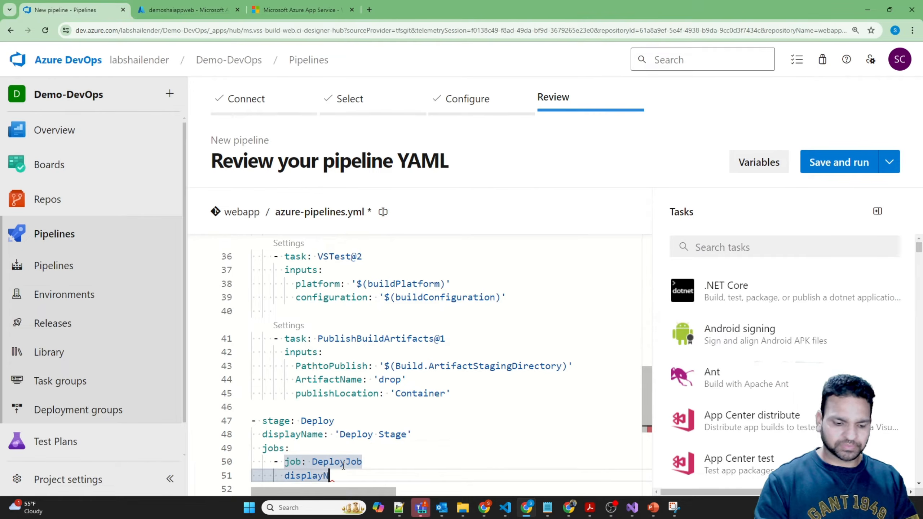
type("ame:")
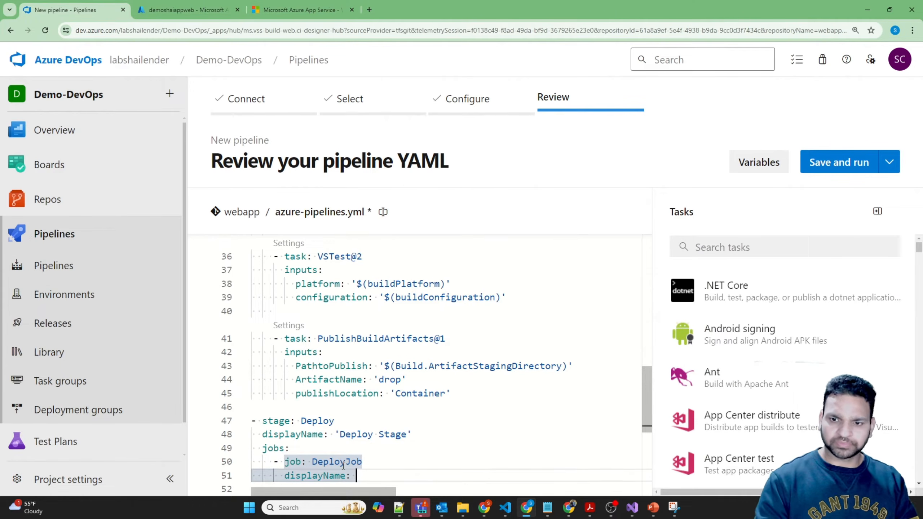
type(" 'Deploy ")
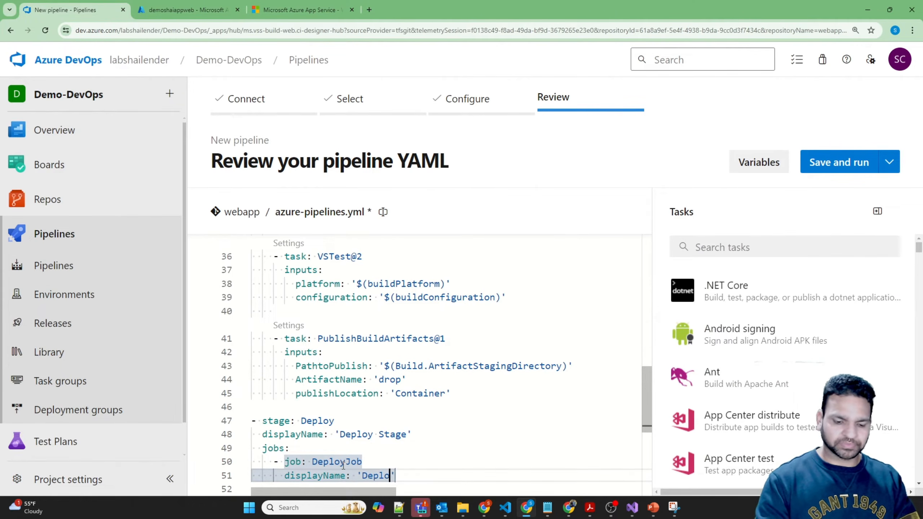
type("Job")
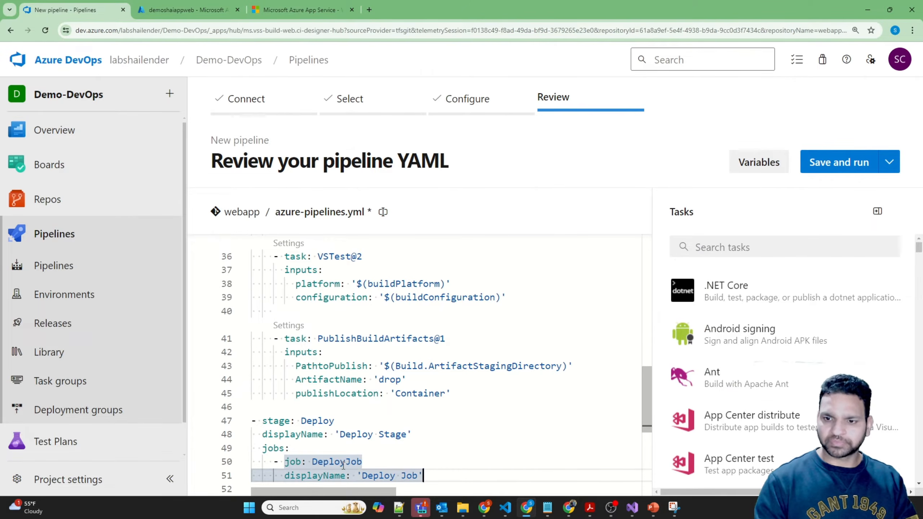
Add an empty steps section under DeployJob, aligned with its displayName
key("Return")
key("ctrl+space")
key("Escape")
type("steps:")
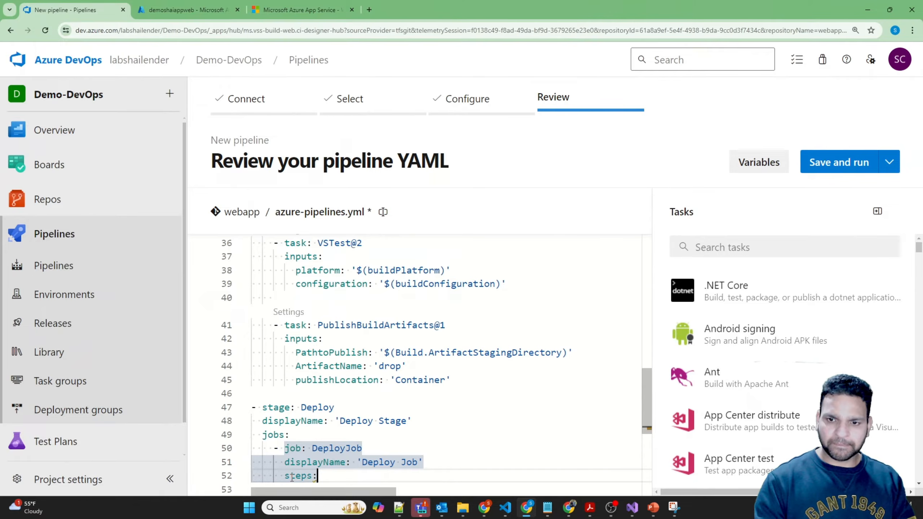
key("Return")
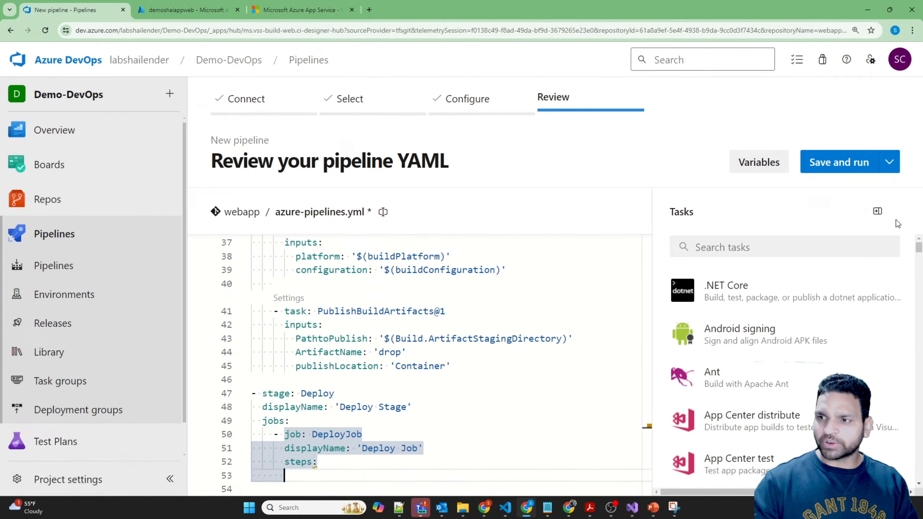
Add a Download build artifacts task to DeployJob's steps for the current build, with download type Specific files and destination $(System.ArtifactsDirectory)
left_click(878, 211)
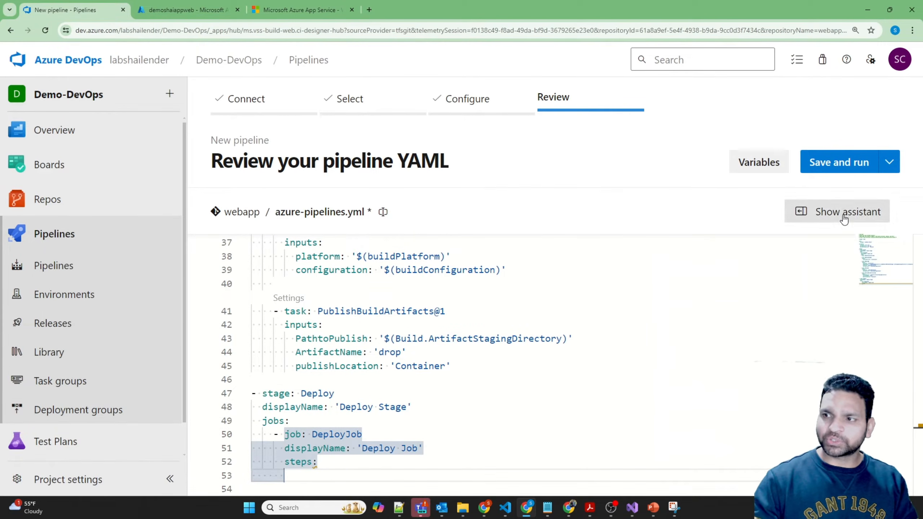
left_click(841, 214)
left_click(751, 248)
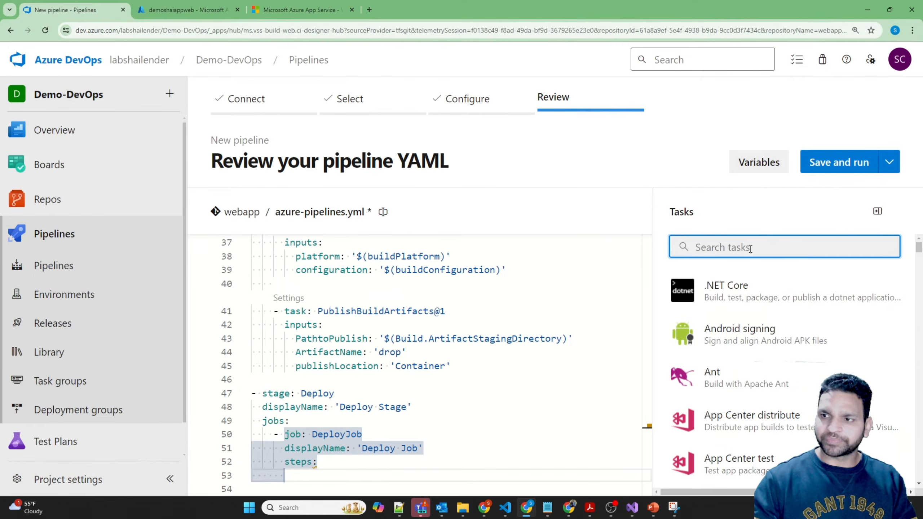
type("down")
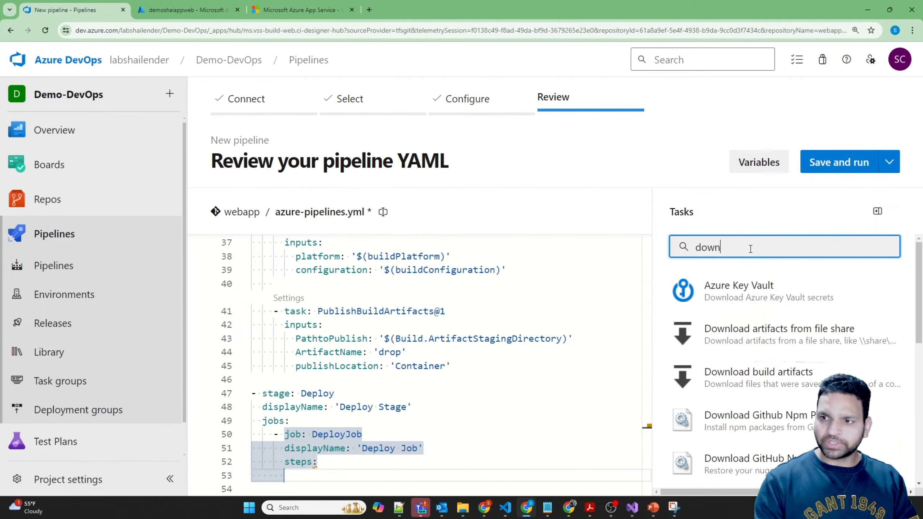
left_click(775, 378)
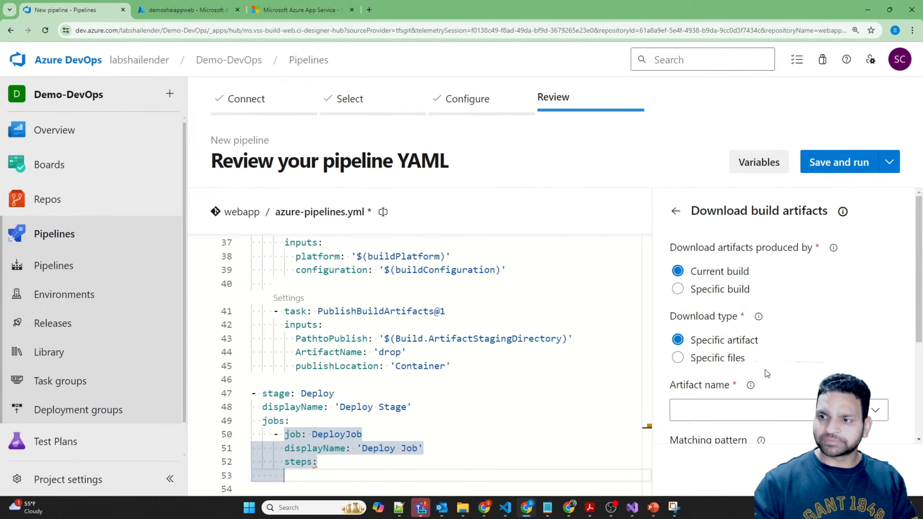
left_click(718, 357)
scroll(732, 359, "down", 3)
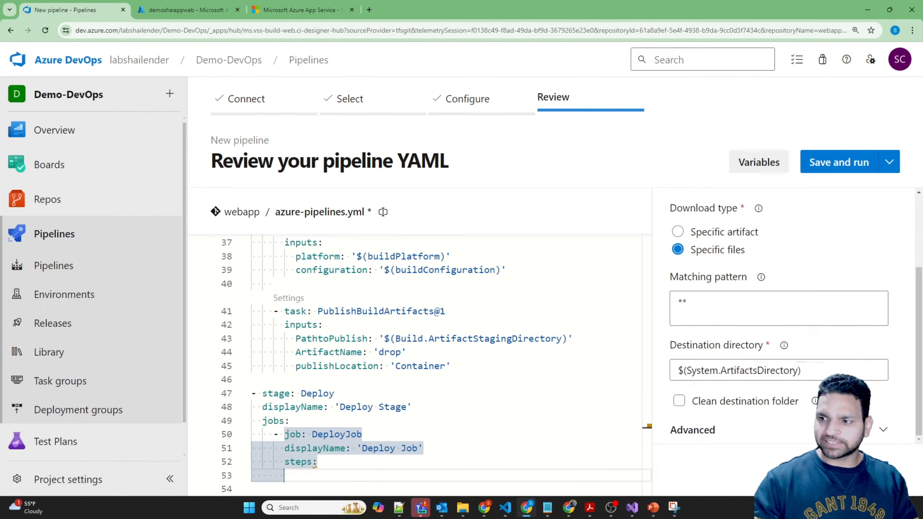
left_click(873, 472)
scroll(582, 304, "down", 2)
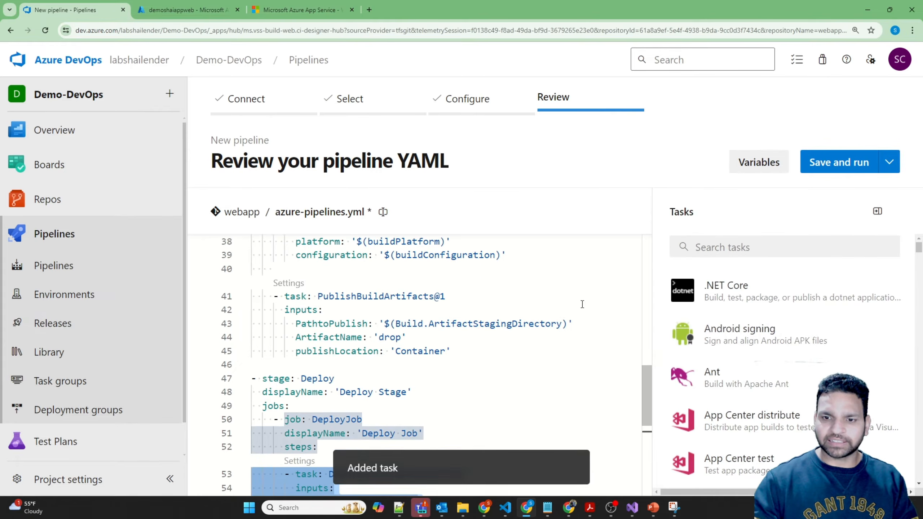
scroll(582, 305, "down", 2)
Start an Azure App Service deploy task below the DownloadBuildArtifacts task, using the demo-wif-auto service connection as Azure subscription
left_click(574, 411)
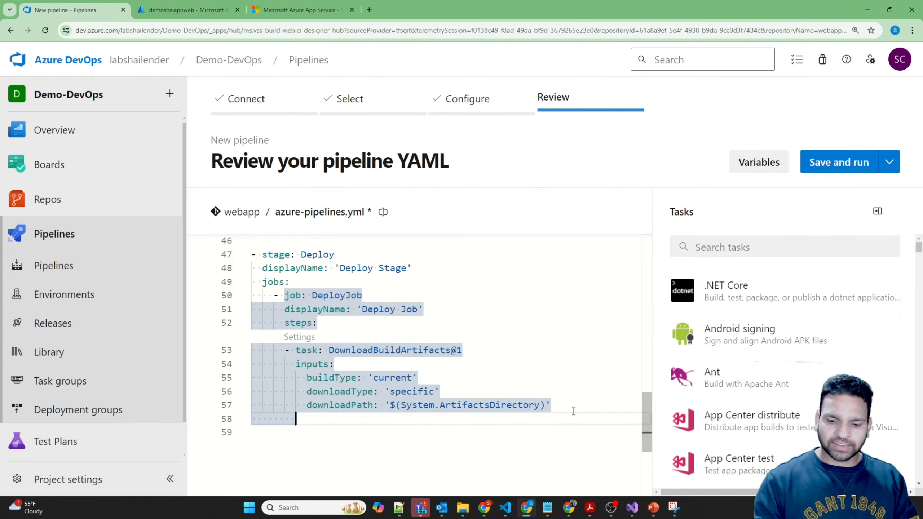
key("BackSpace")
key("Return")
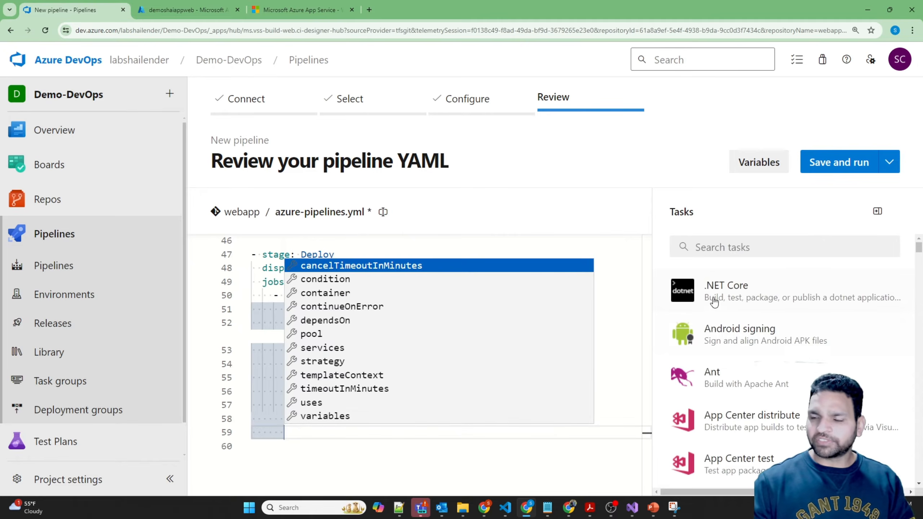
left_click(737, 248)
type("app")
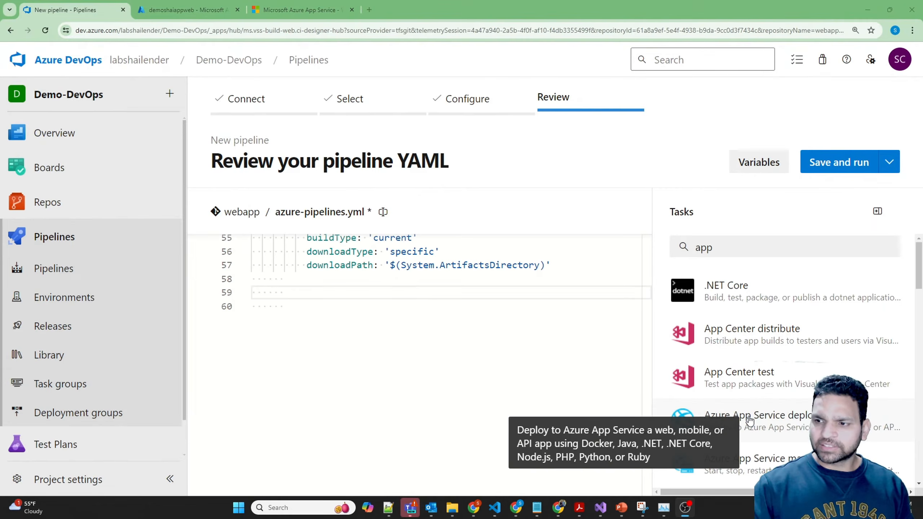
left_click(751, 416)
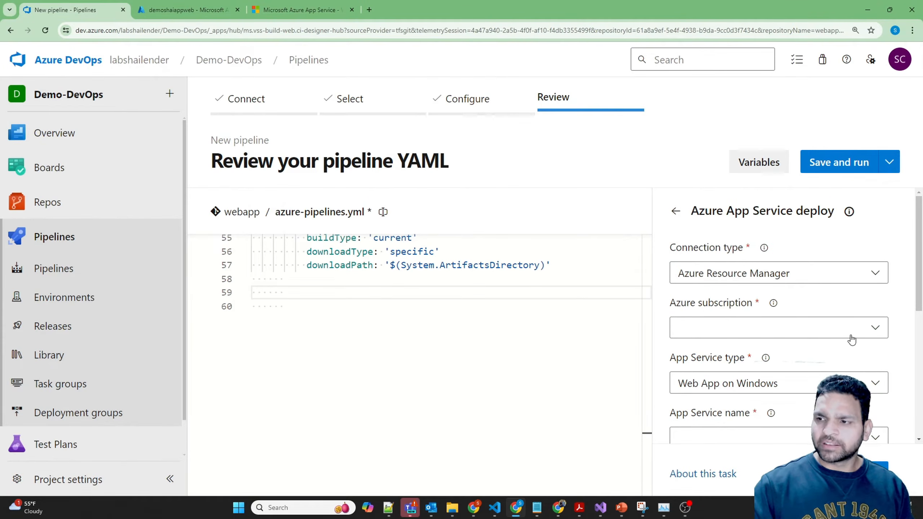
left_click(884, 333)
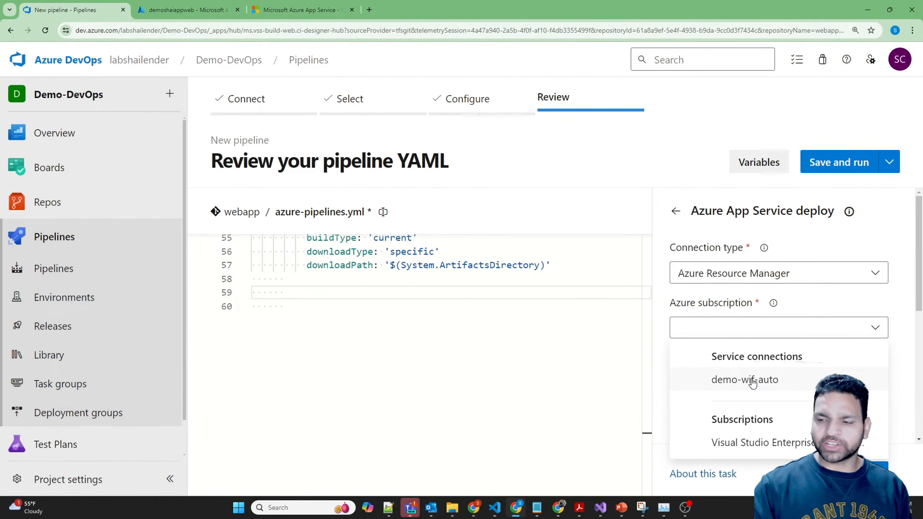
left_click(752, 381)
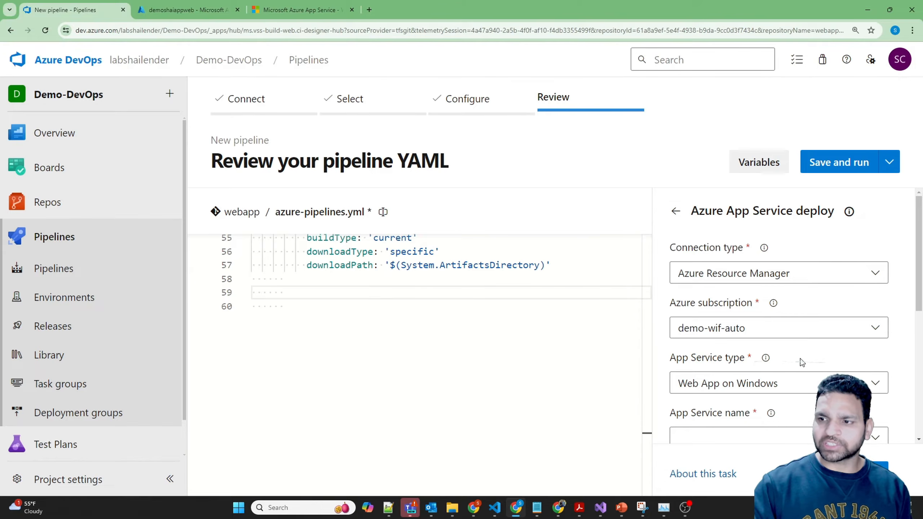
Set the deploy task's App Service name to demoshaiappweb and add the task to the pipeline YAML
scroll(800, 359, "down", 2)
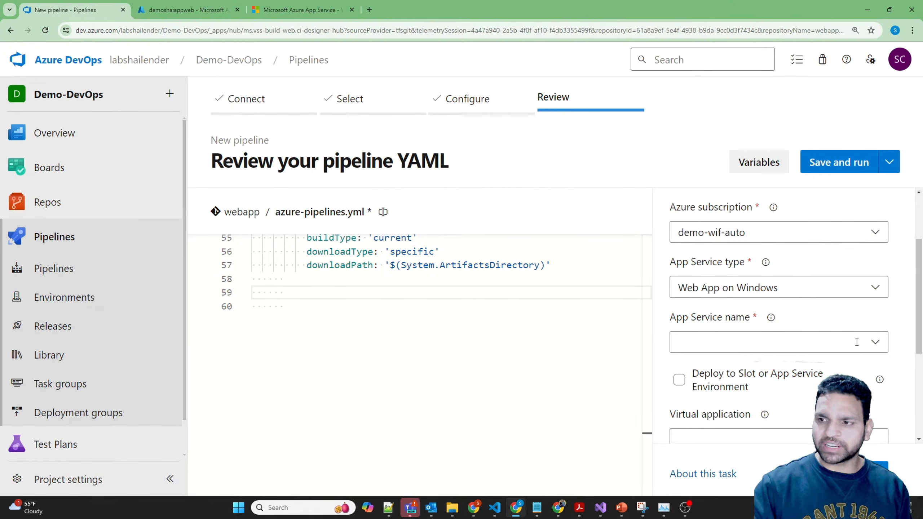
left_click(874, 343)
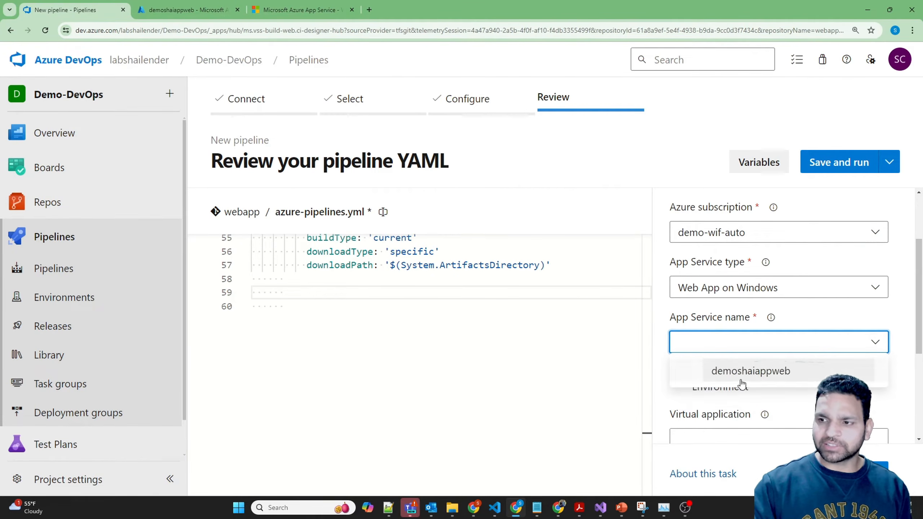
left_click(745, 378)
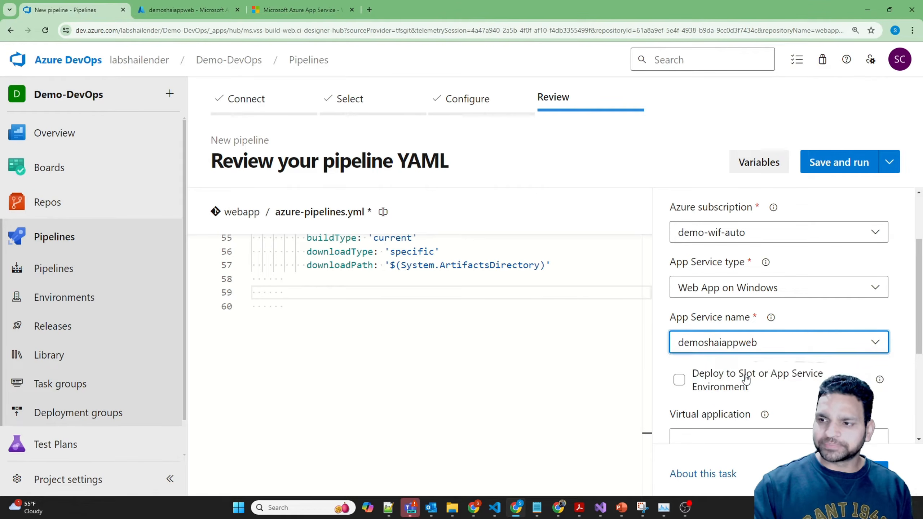
scroll(789, 384, "down", 2)
scroll(781, 382, "down", 1)
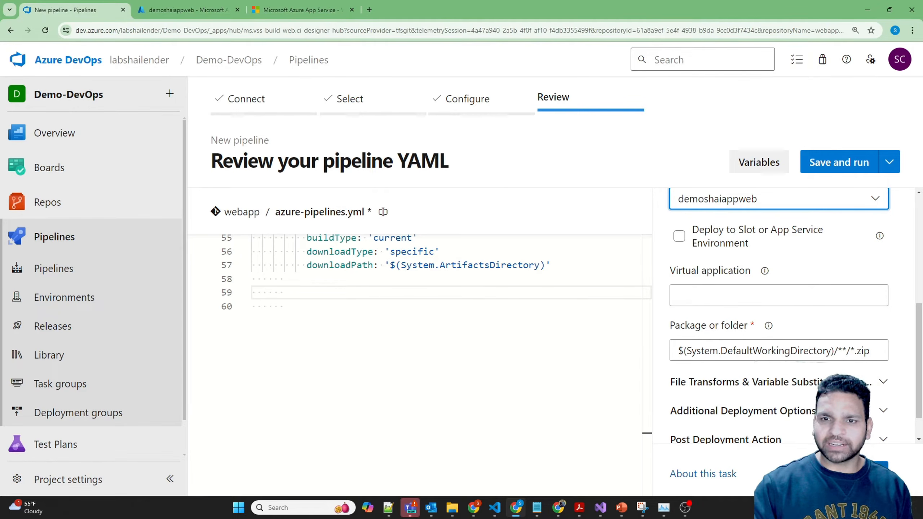
left_click(873, 473)
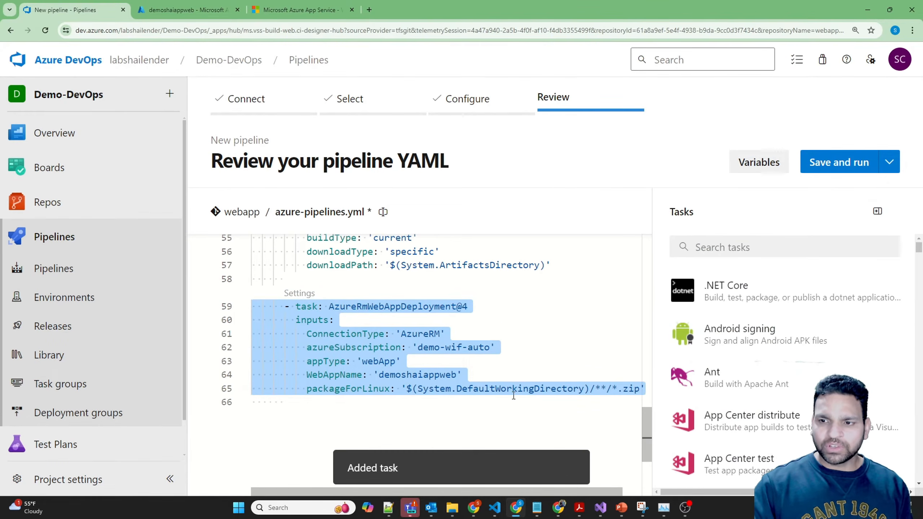
Replace System.DefaultWorkingDirectory in the deploy task's packageForLinux path with System.ArtifactsDirectory, copied from the download task's downloadPath
left_click(420, 389)
left_click_drag(420, 389, 585, 389)
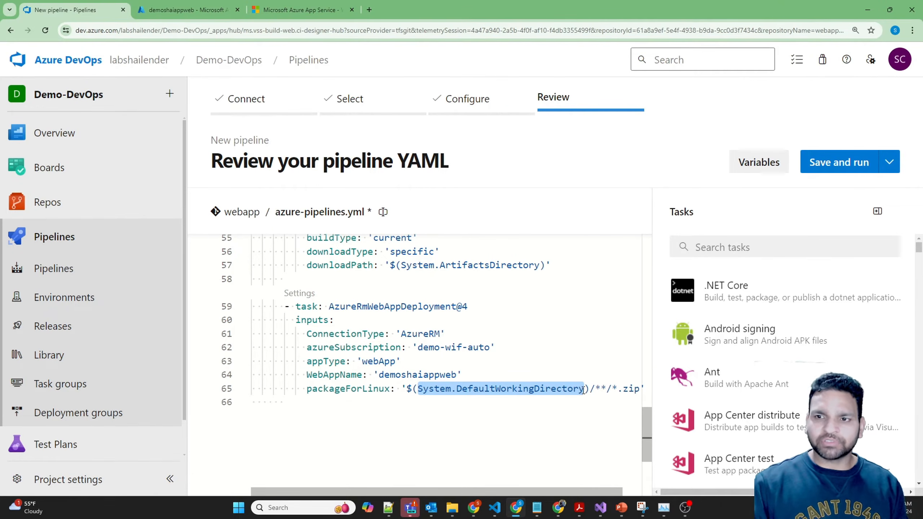
left_click(499, 419)
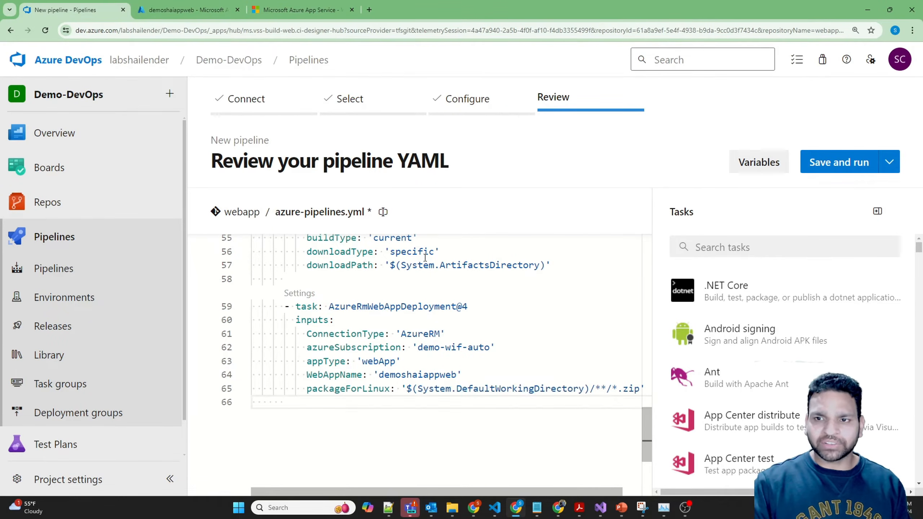
left_click_drag(402, 265, 539, 265)
key("ctrl+c")
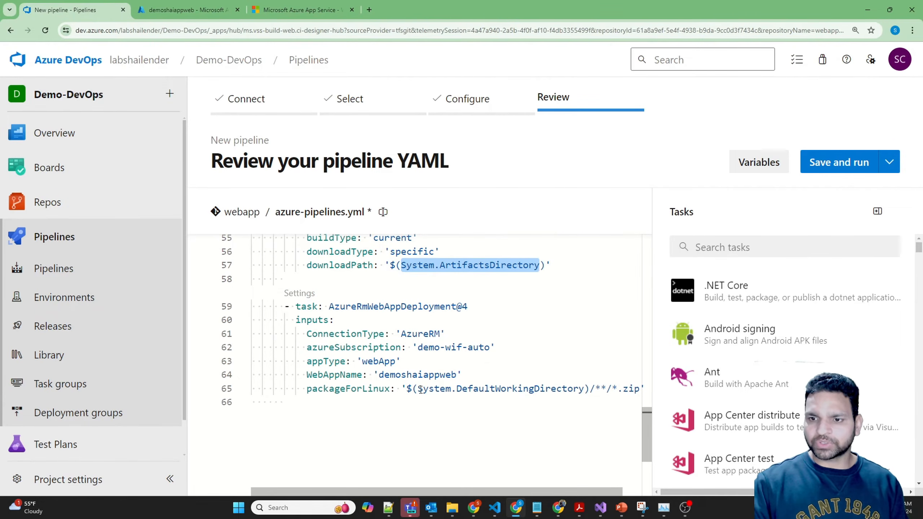
left_click_drag(419, 389, 585, 389)
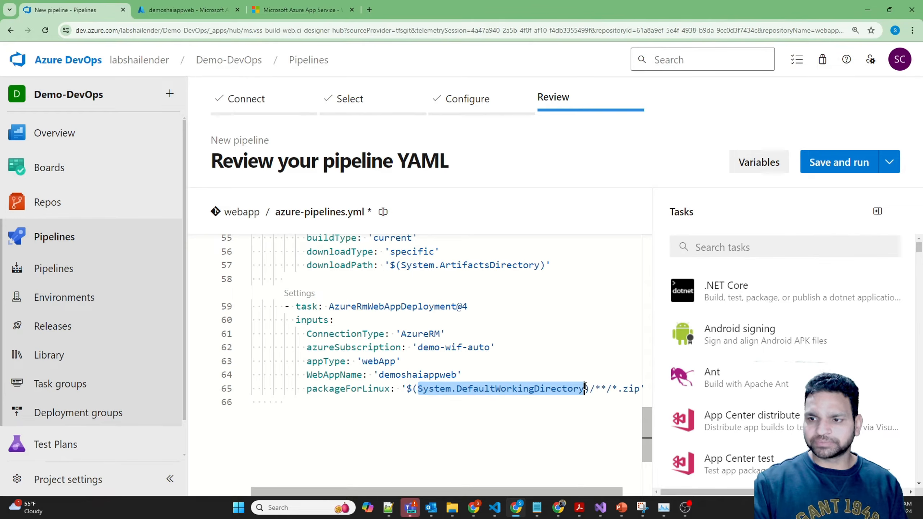
key("ctrl+v")
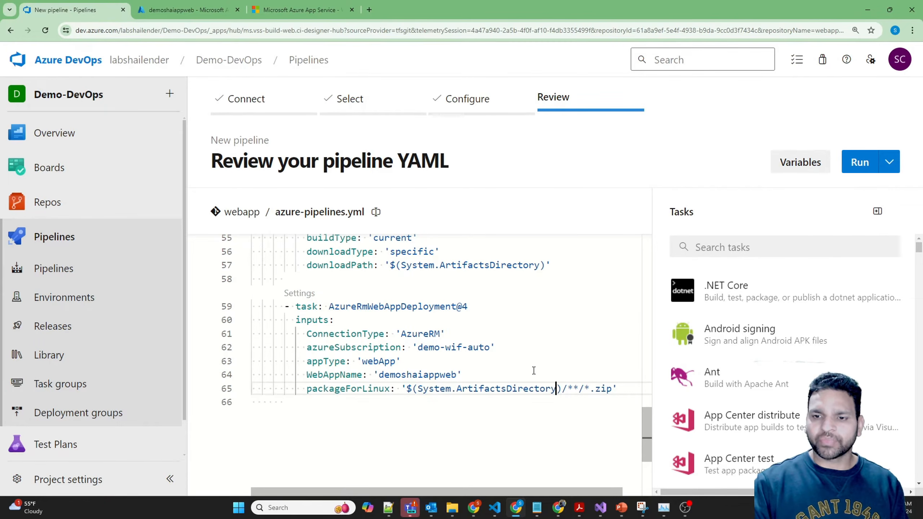
Run the webapp pipeline with its Build and Deploy stages
left_click_drag(362, 389, 389, 390)
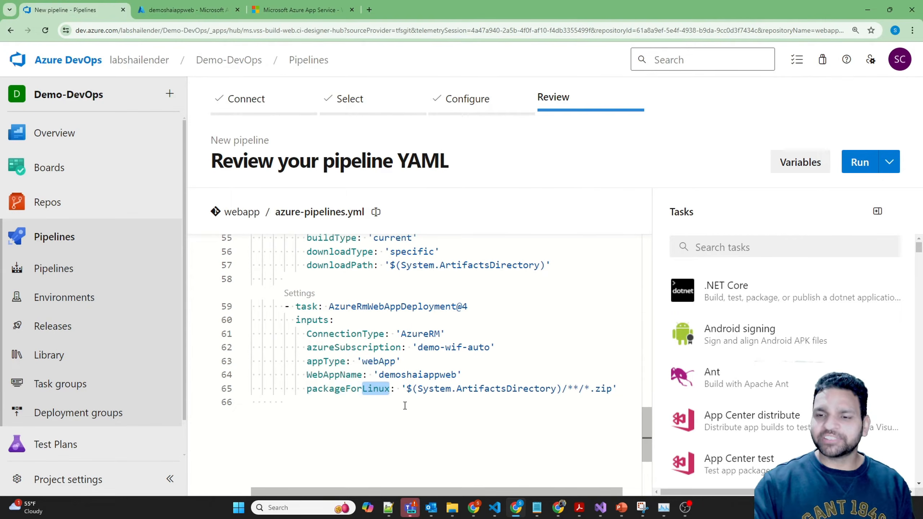
left_click(860, 165)
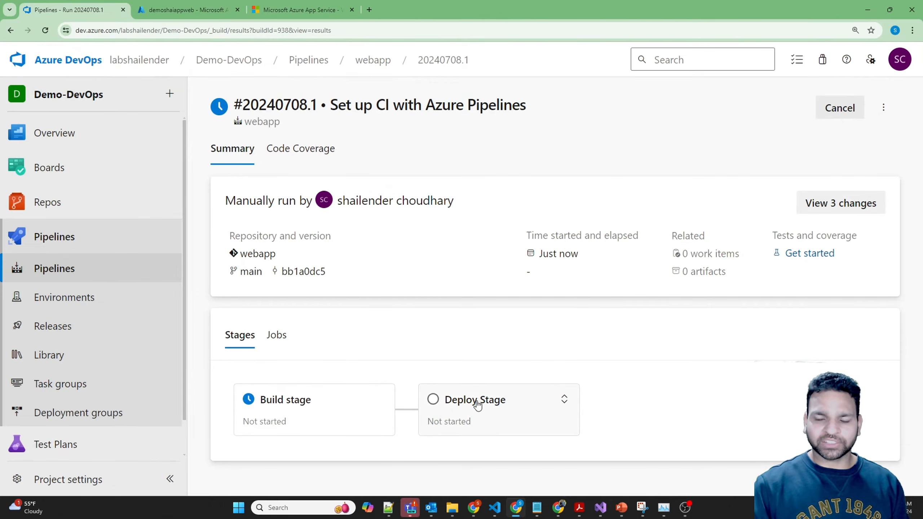
Open the Build stage of the run and view the Initialize job and Checkout logs of Build Job
left_click(286, 402)
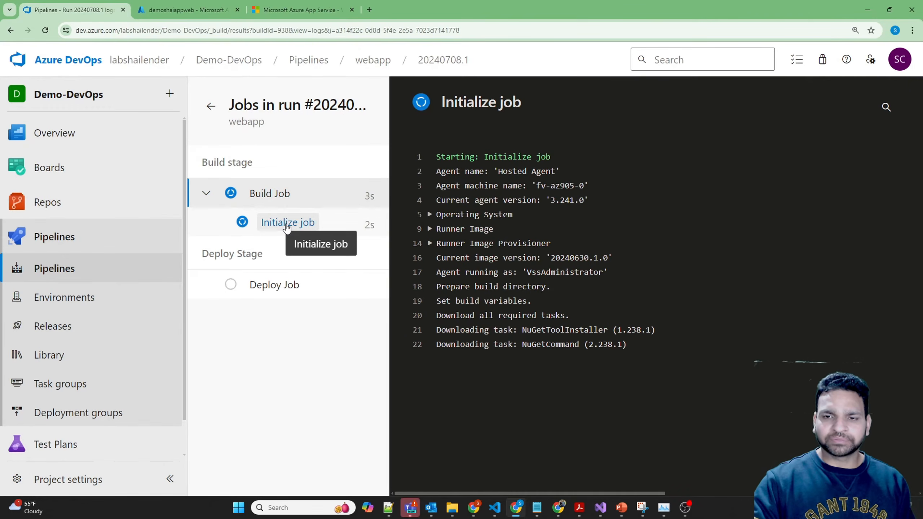
left_click(287, 225)
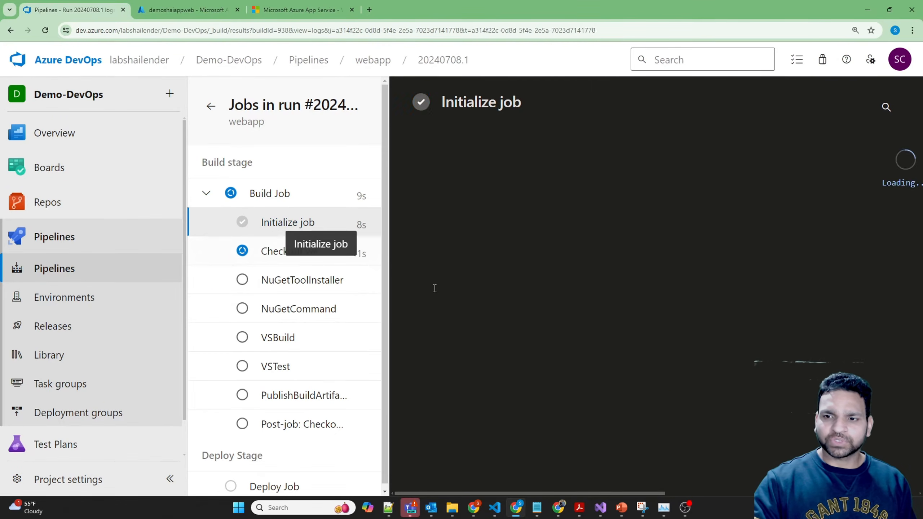
left_click(320, 254)
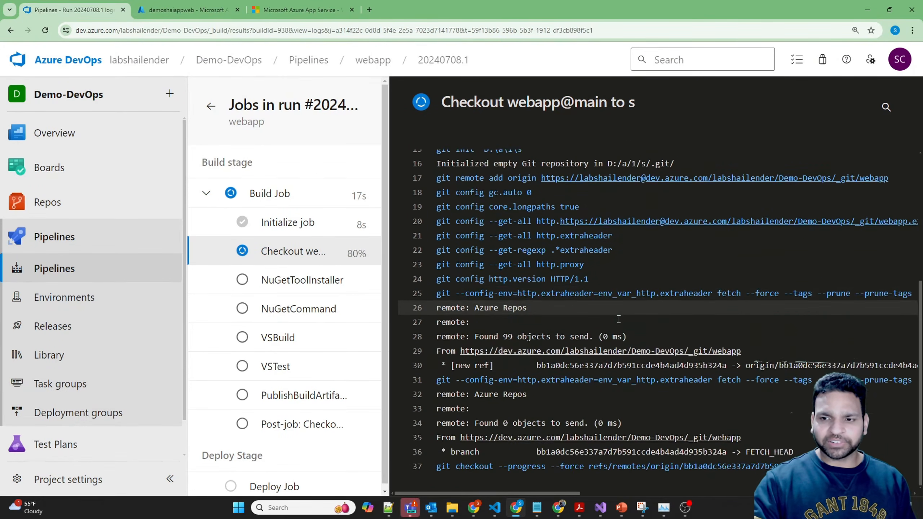
Follow the Build Job logs for NuGetToolInstaller, NuGetCommand, VSBuild, VSTest and PublishBuildArtifacts
left_click(299, 280)
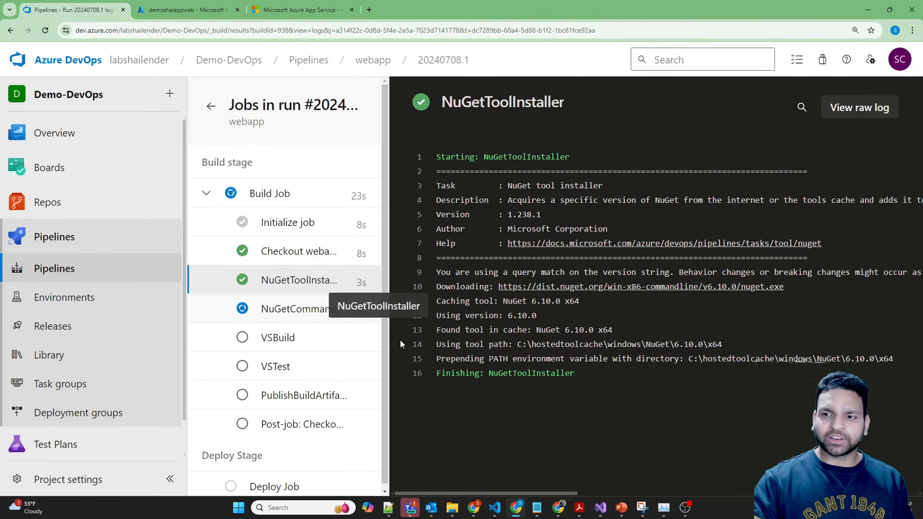
left_click(295, 312)
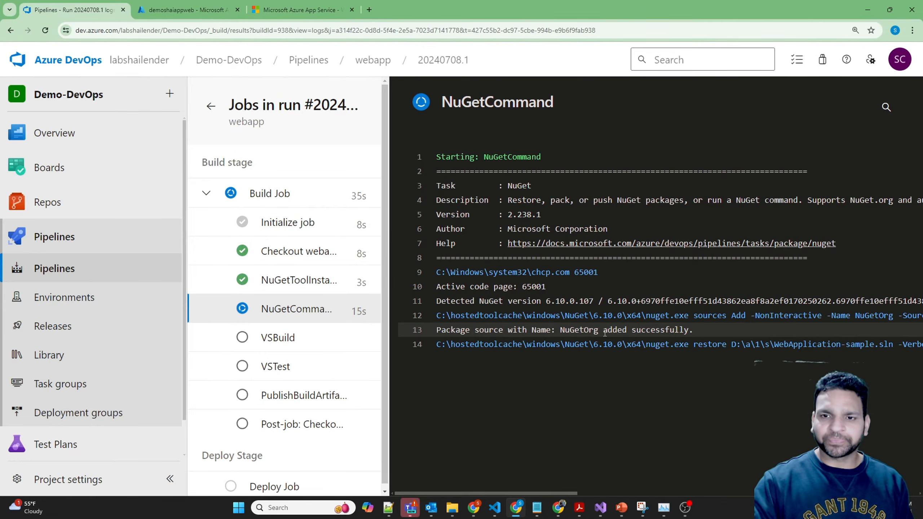
left_click(326, 335)
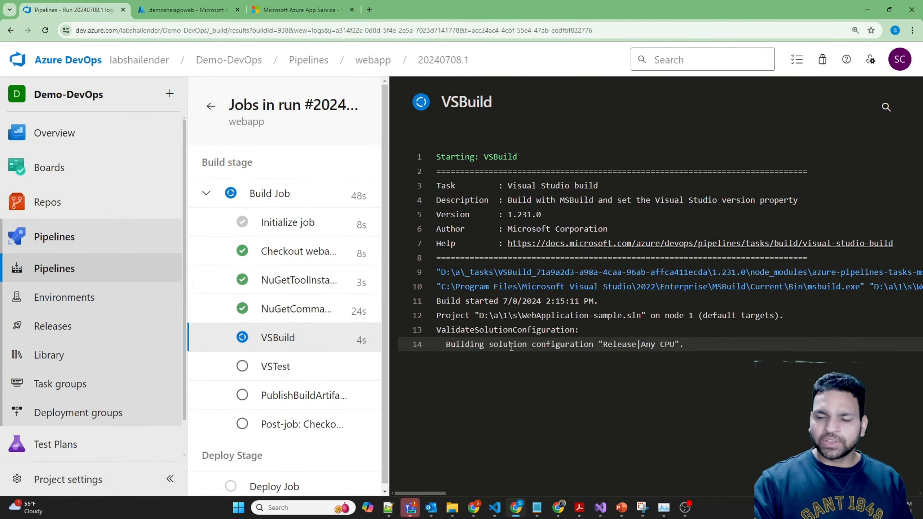
left_click_drag(437, 301, 498, 303)
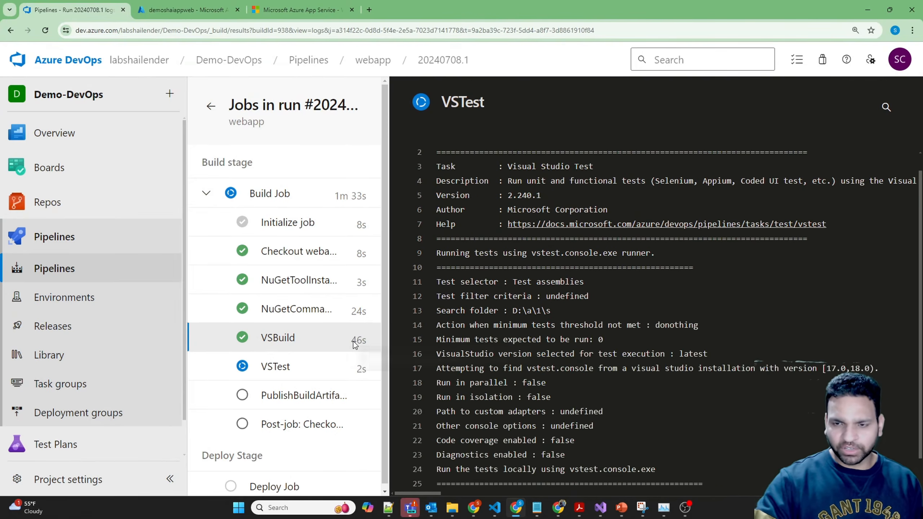
left_click(280, 367)
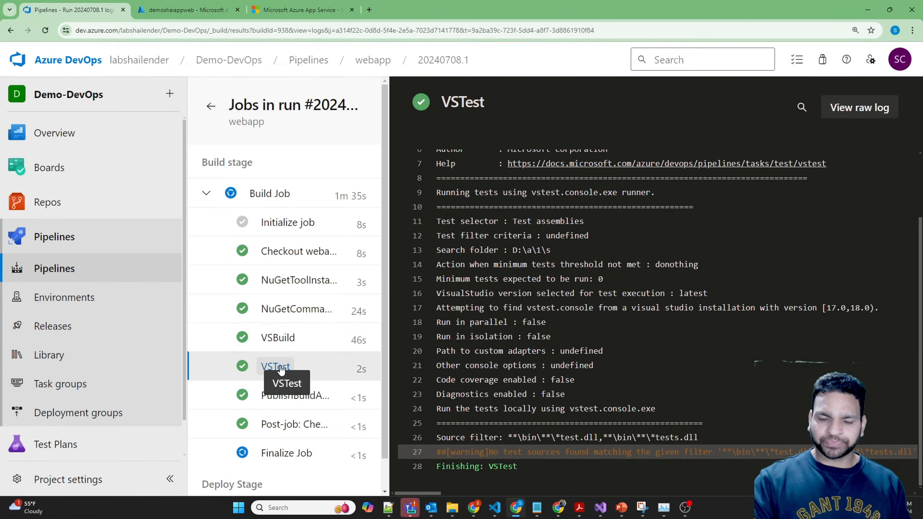
left_click_drag(703, 438, 434, 235)
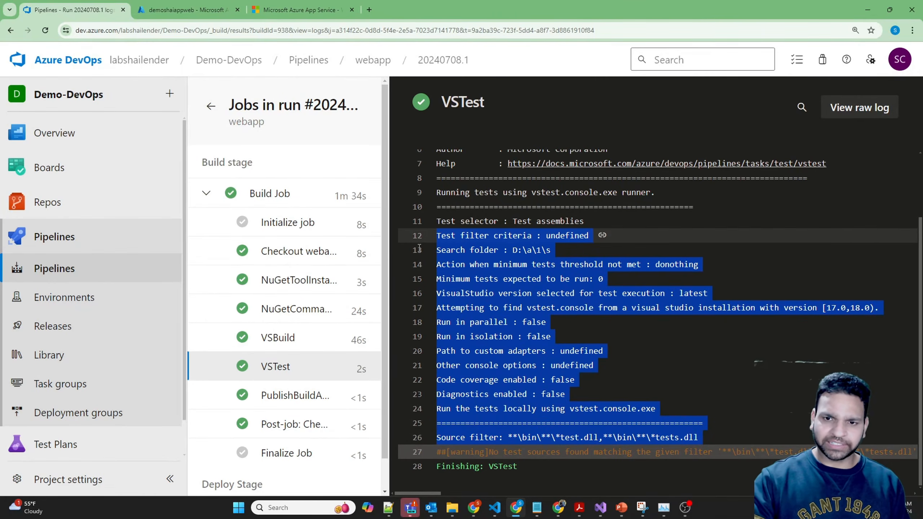
left_click(304, 408)
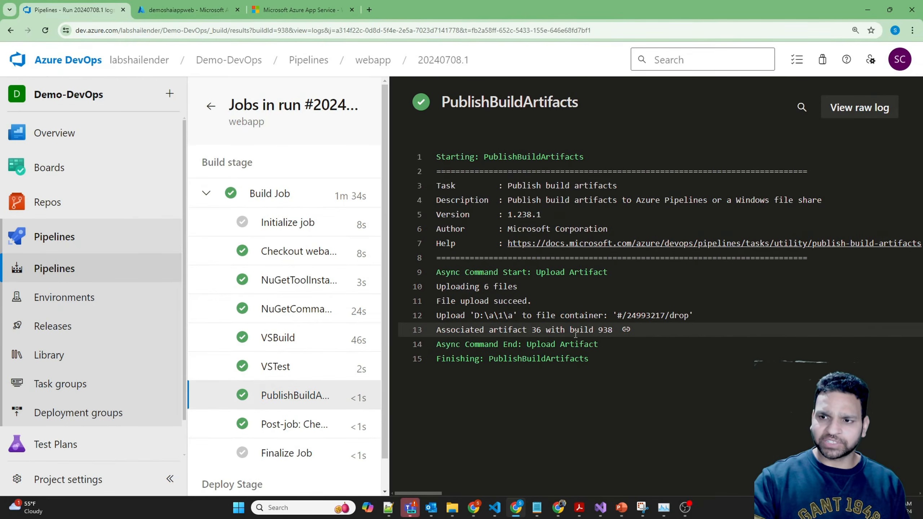
From the run summary, open the published artifacts, expand the drop artifact to view its files, and return to the summary
left_click(211, 106)
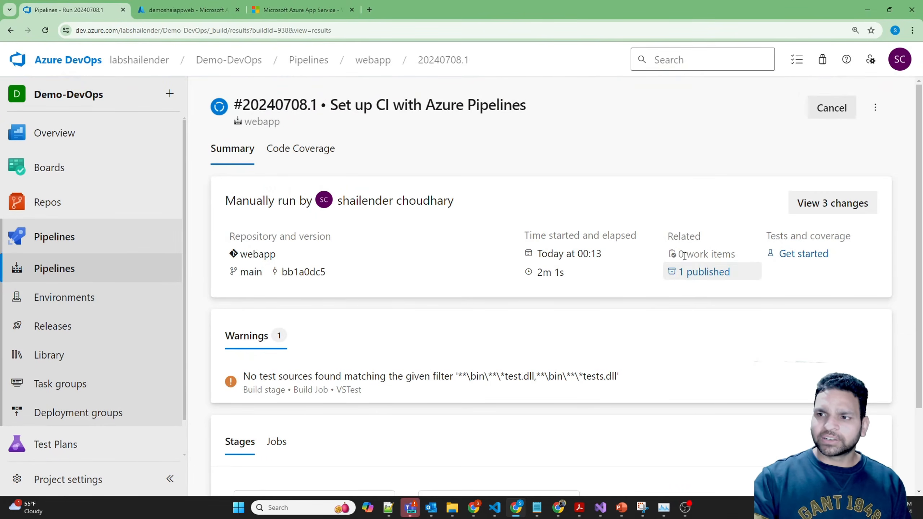
left_click(704, 273)
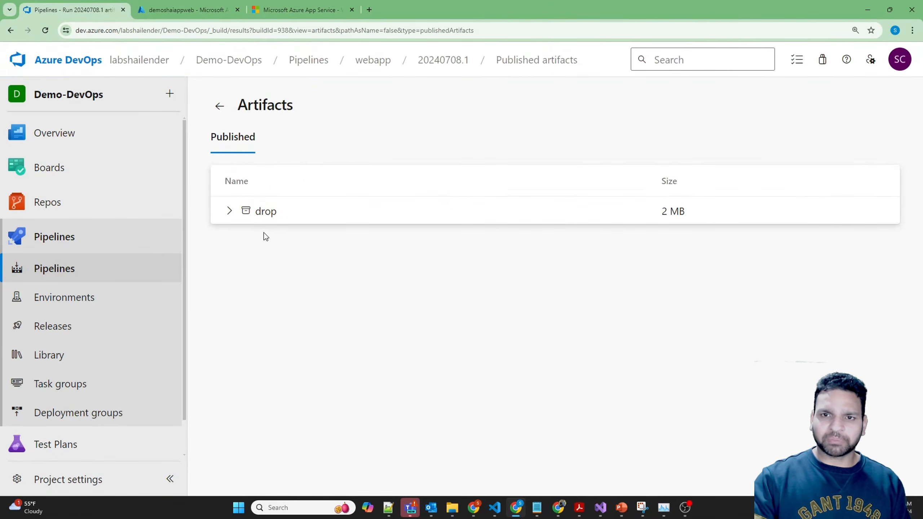
left_click(230, 211)
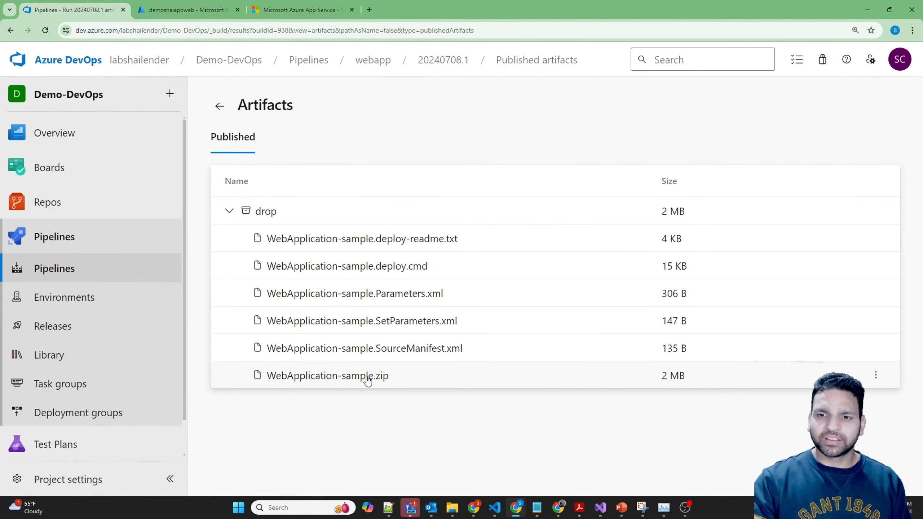
left_click(219, 106)
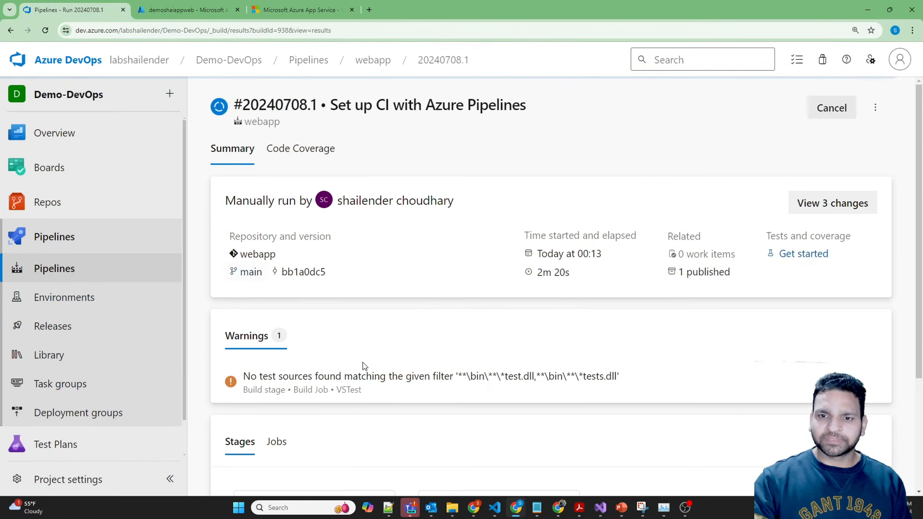
Open the Deploy Stage of the run and view the Checkout and DownloadBuildArtifacts logs of Deploy Job
scroll(380, 386, "down", 4)
left_click(463, 360)
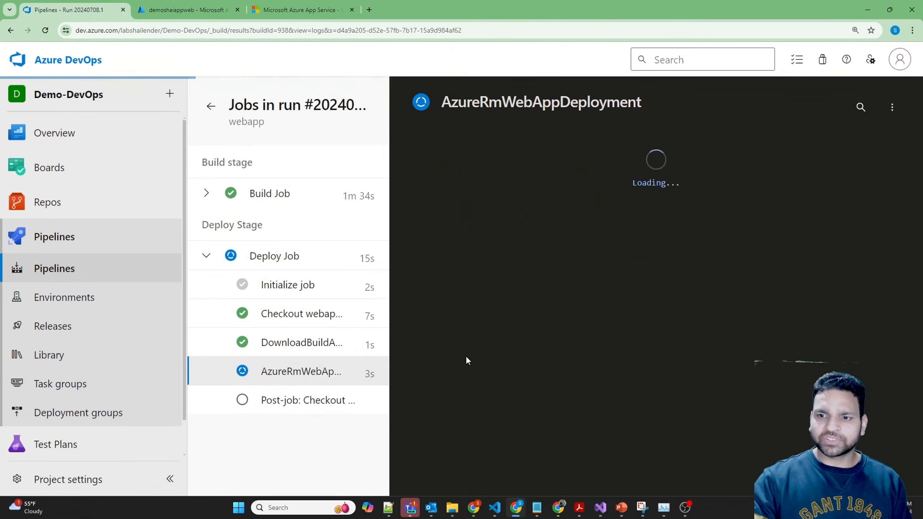
left_click(300, 316)
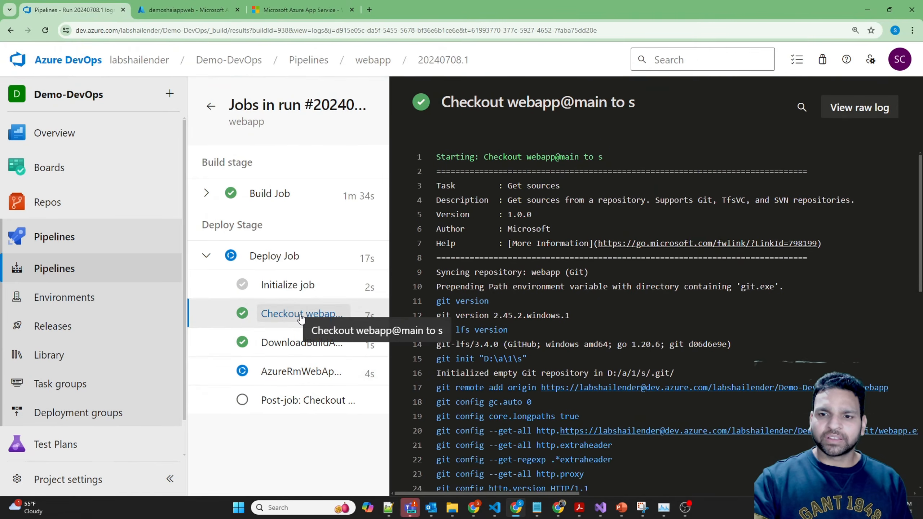
left_click(317, 344)
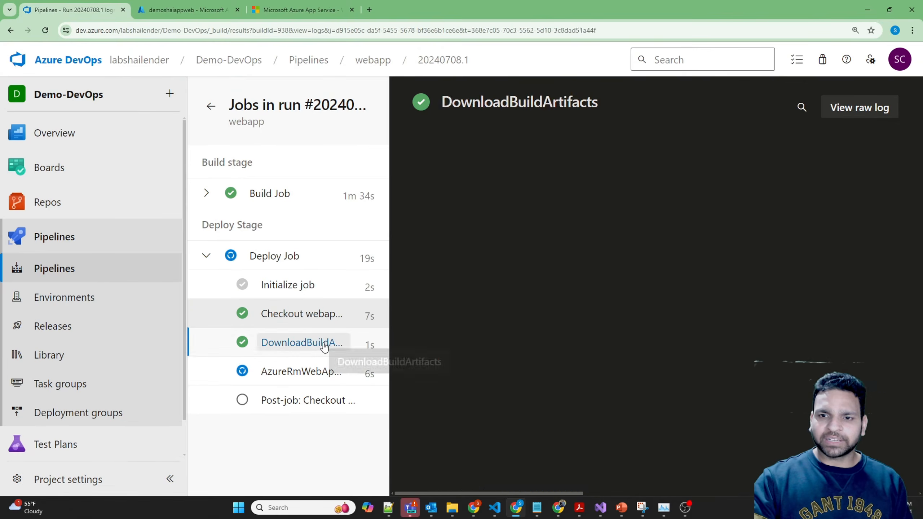
scroll(707, 385, "down", 1)
left_click_drag(688, 438, 632, 439)
Follow the AzureRmWebAppDeployment log, examining the connection IDs, updated files, total changes and finishing line
left_click(316, 372)
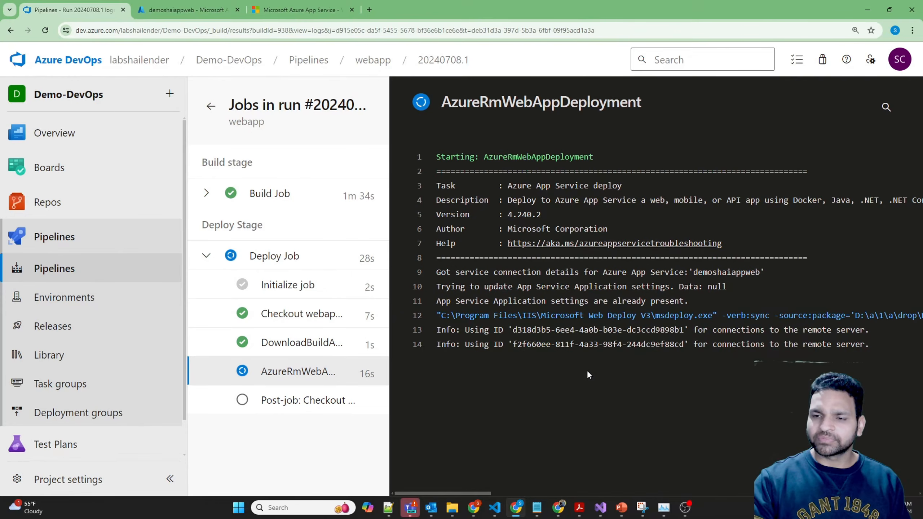
left_click_drag(508, 345, 697, 349)
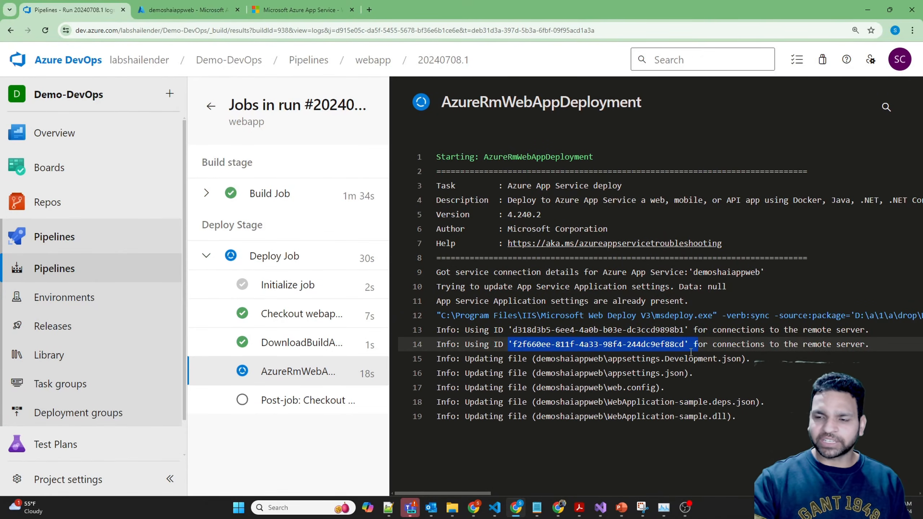
left_click_drag(537, 359, 603, 360)
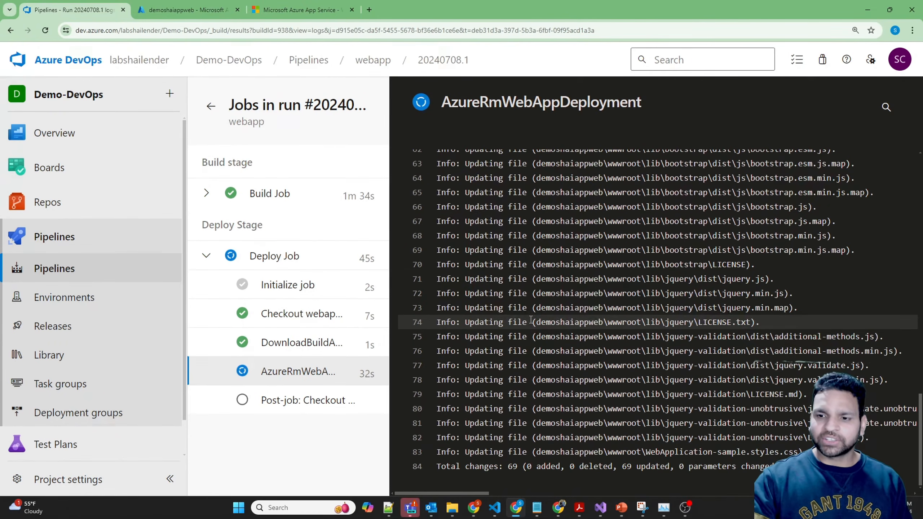
left_click_drag(436, 467, 537, 467)
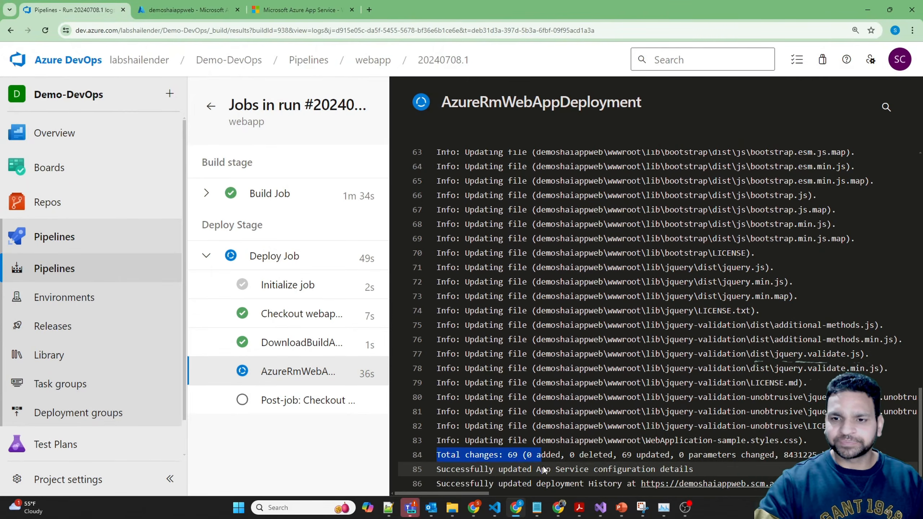
left_click(313, 380)
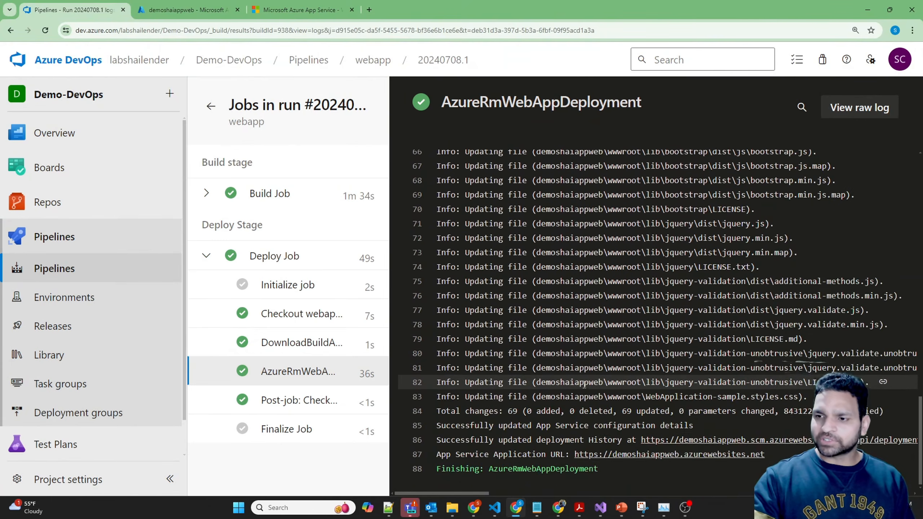
left_click_drag(436, 466, 598, 466)
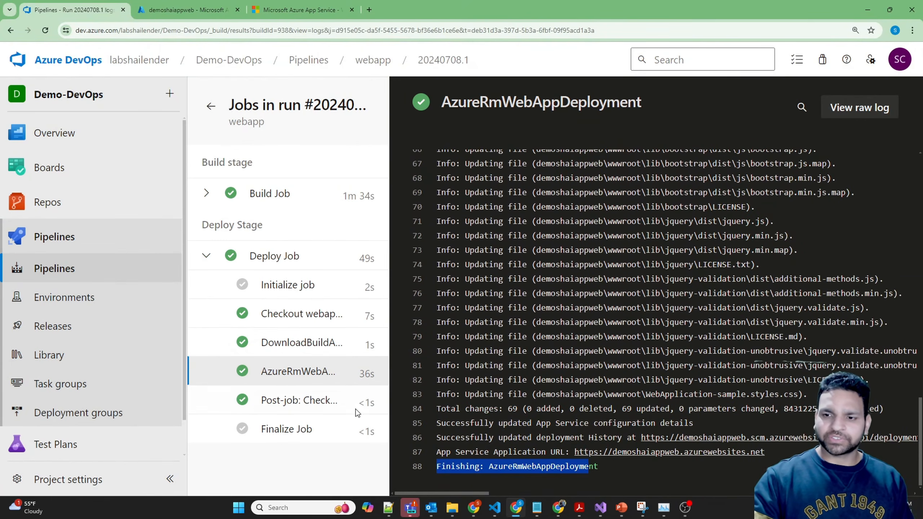
View the Post-job Checkout and Finalize Job logs of Deploy Job and return to the run summary
left_click(298, 401)
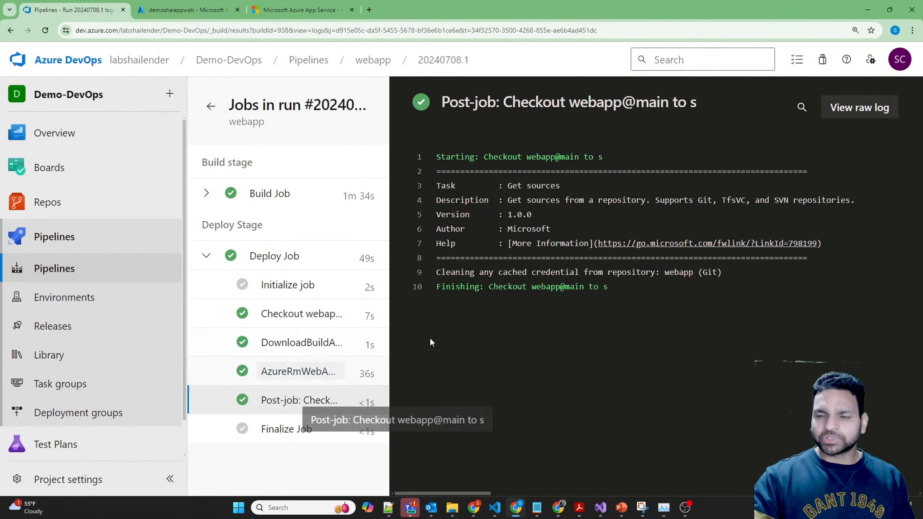
left_click_drag(498, 272, 578, 272)
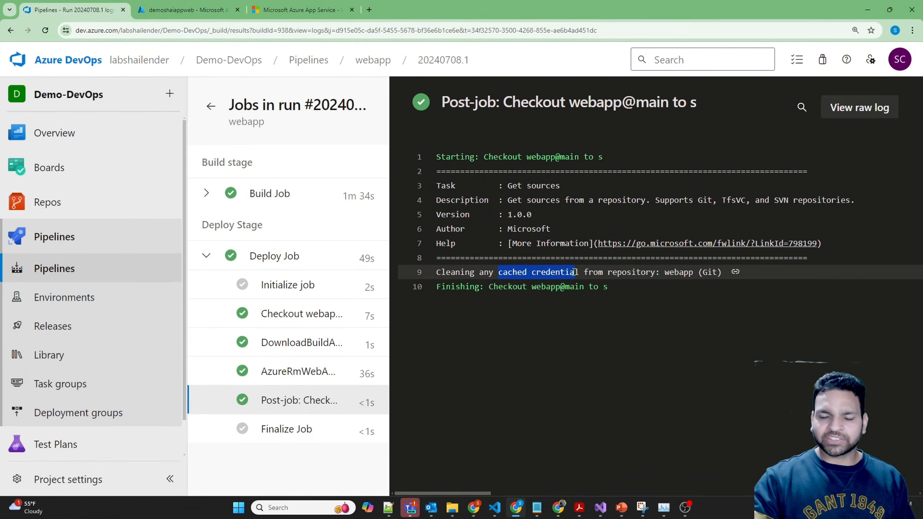
left_click(302, 429)
left_click(561, 203)
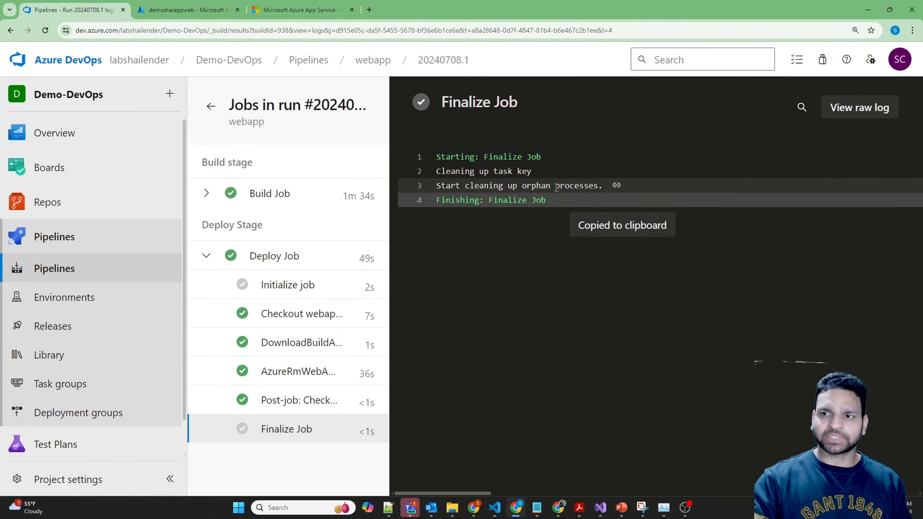
left_click(211, 105)
scroll(354, 287, "down", 5)
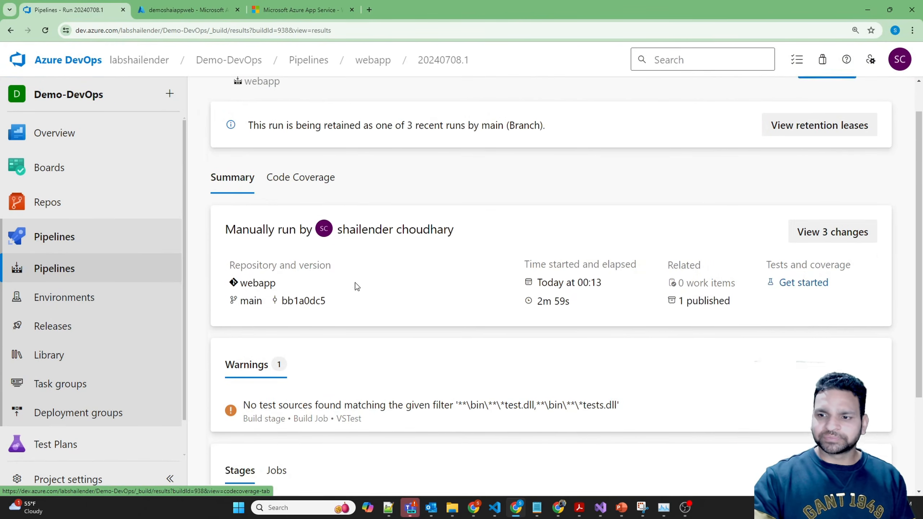
Switch to the Azure portal, browse the demoshaiappweb site and compare its home page with the earlier App Service default page
left_click(191, 12)
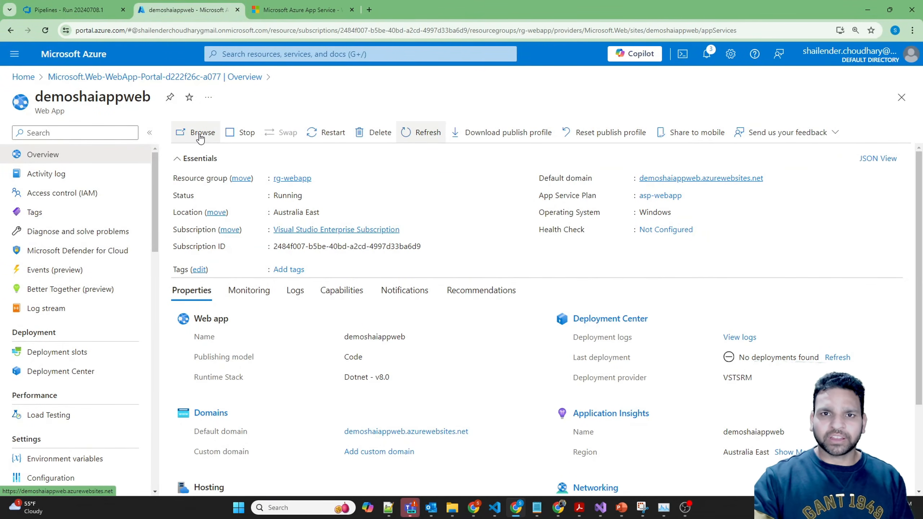
left_click(200, 138)
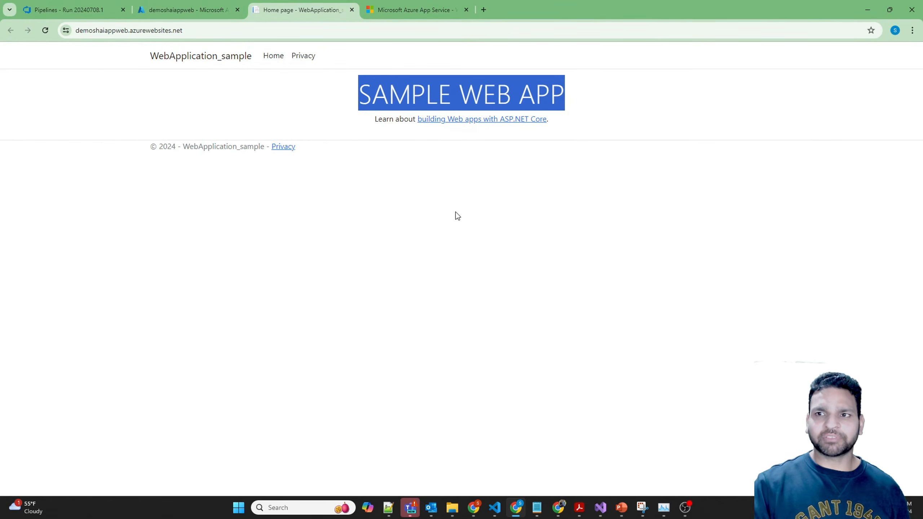
left_click(413, 14)
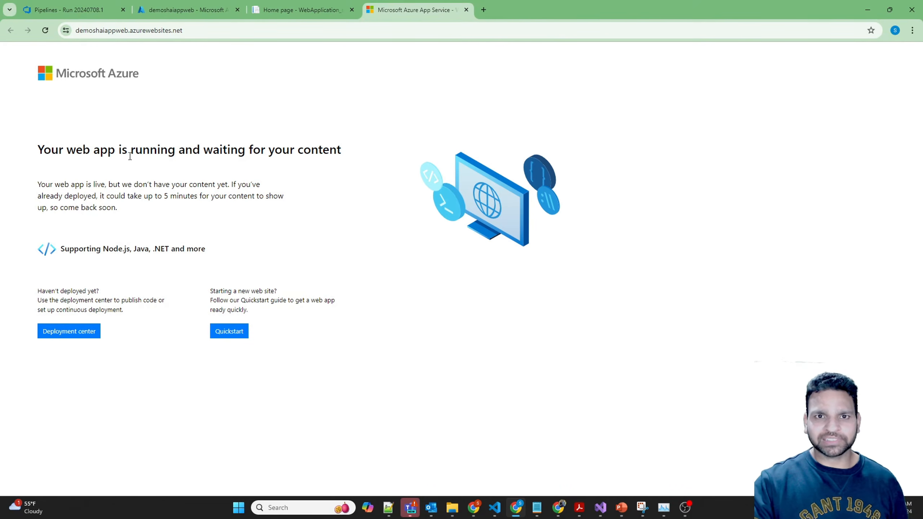
left_click_drag(33, 151, 335, 163)
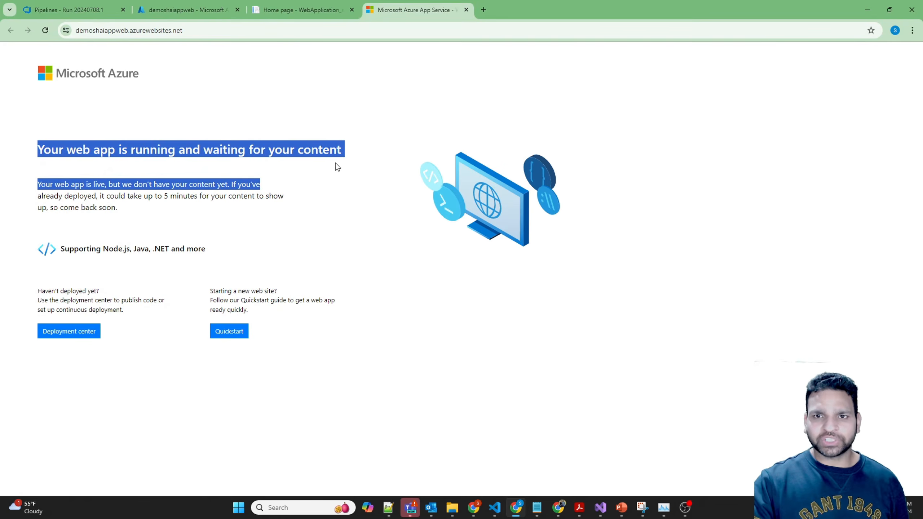
left_click(309, 14)
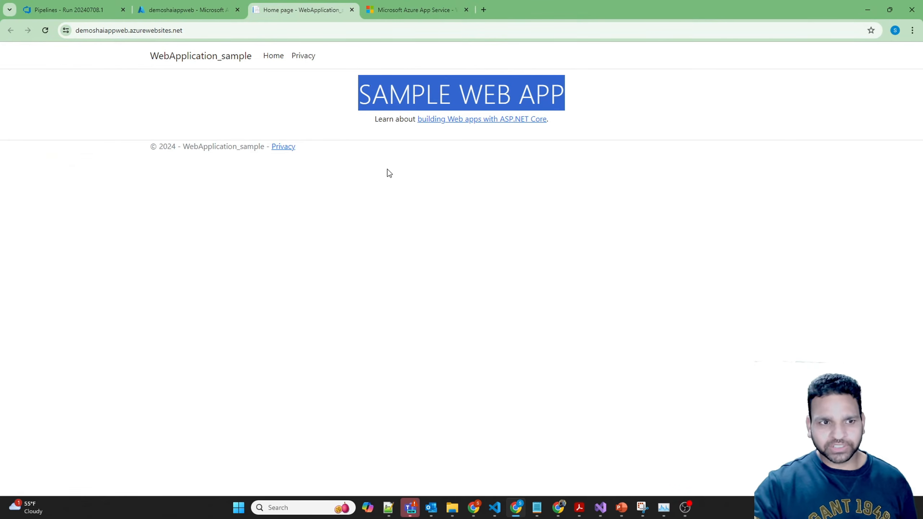
left_click_drag(367, 167, 151, 60)
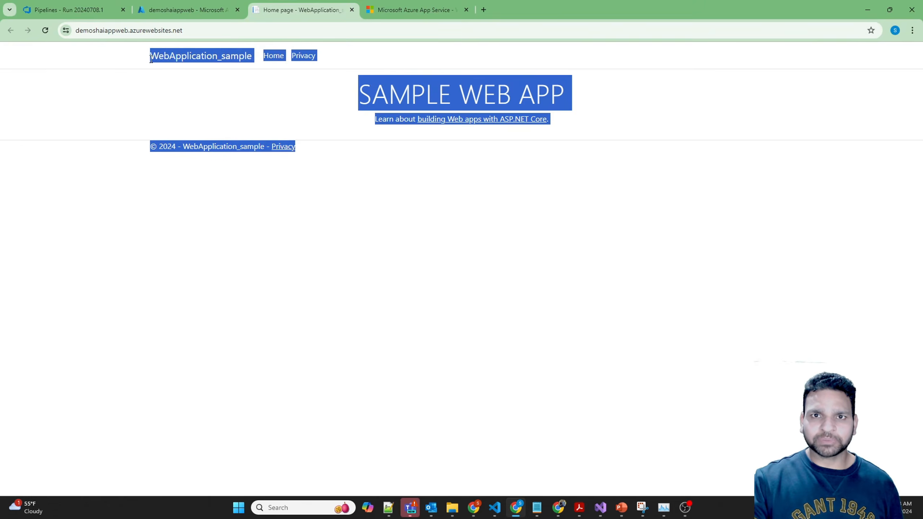
left_click(359, 211)
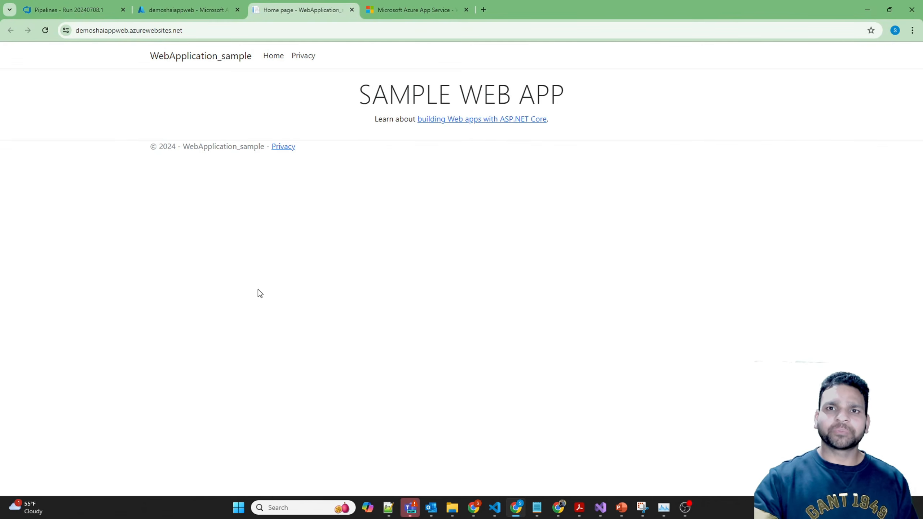
Switch back to Azure DevOps, reopen the latest webapp pipeline run and review the Deploy Job tasks in its Deploy Stage
left_click(69, 10)
left_click(36, 217)
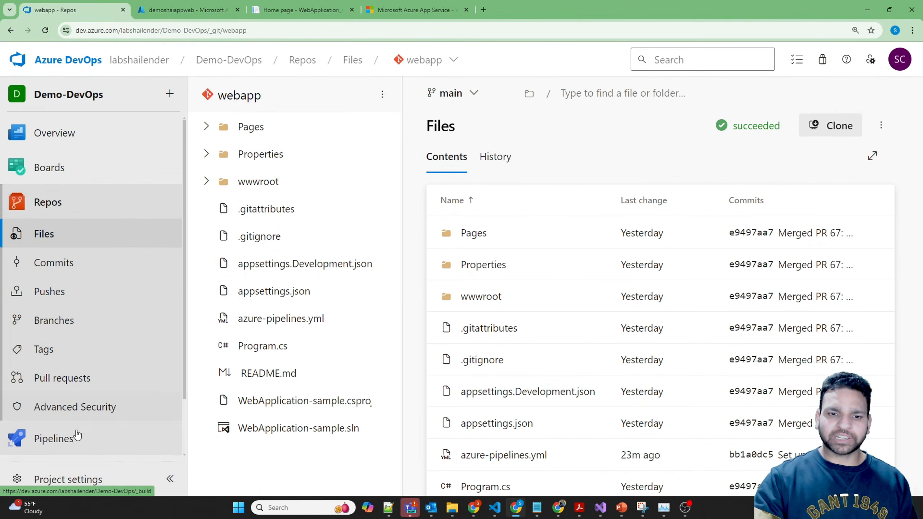
left_click(68, 438)
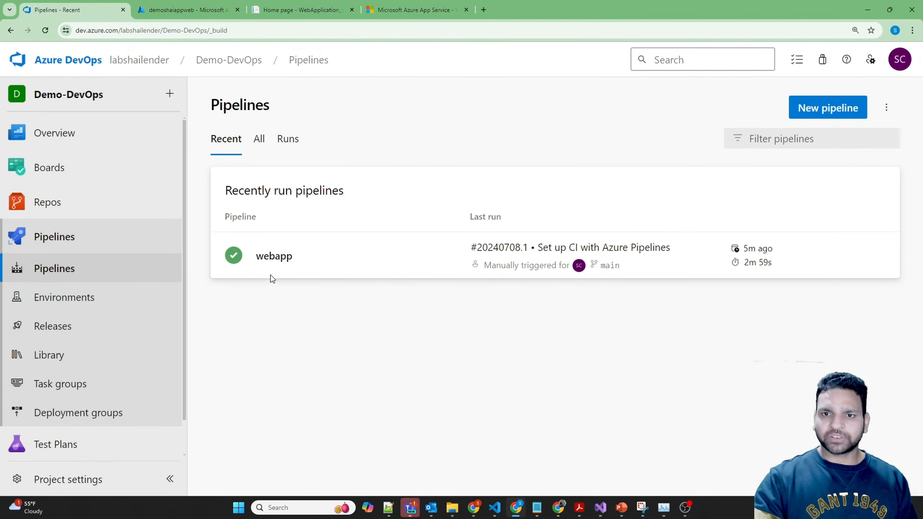
left_click(320, 271)
scroll(333, 371, "down", 2)
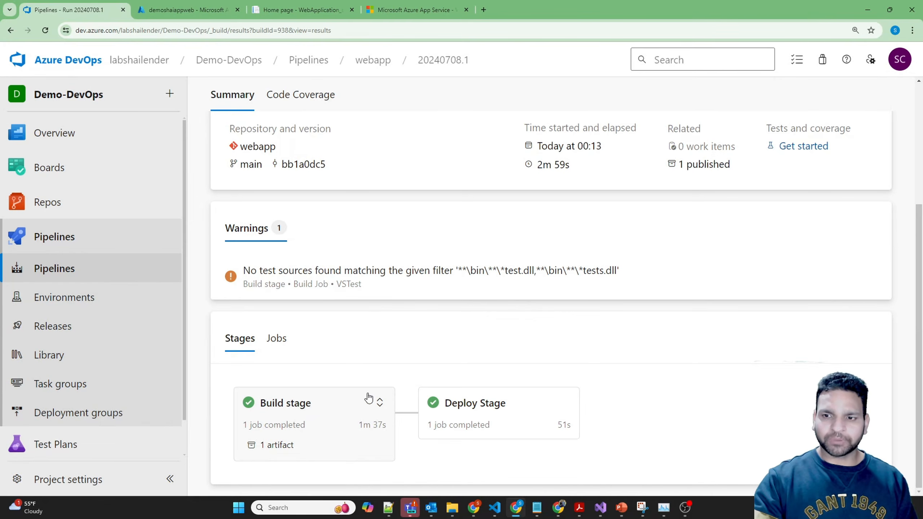
left_click(473, 398)
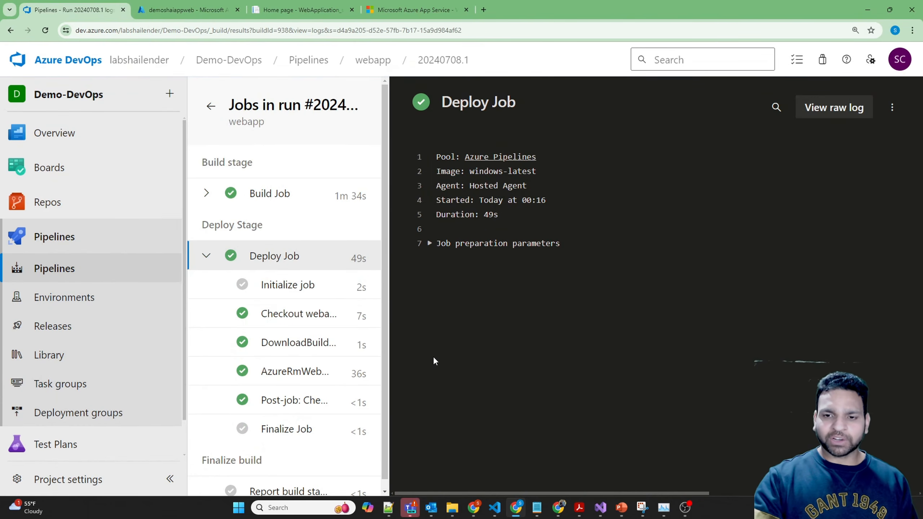
scroll(290, 364, "down", 1)
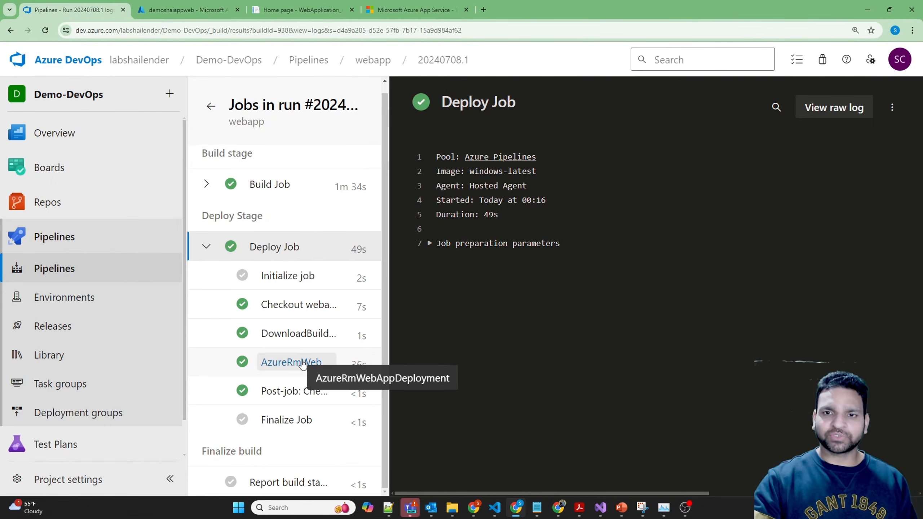
Switch to the demoshaiappweb overview in the Azure portal and revisit the deployed site's home page
left_click(189, 12)
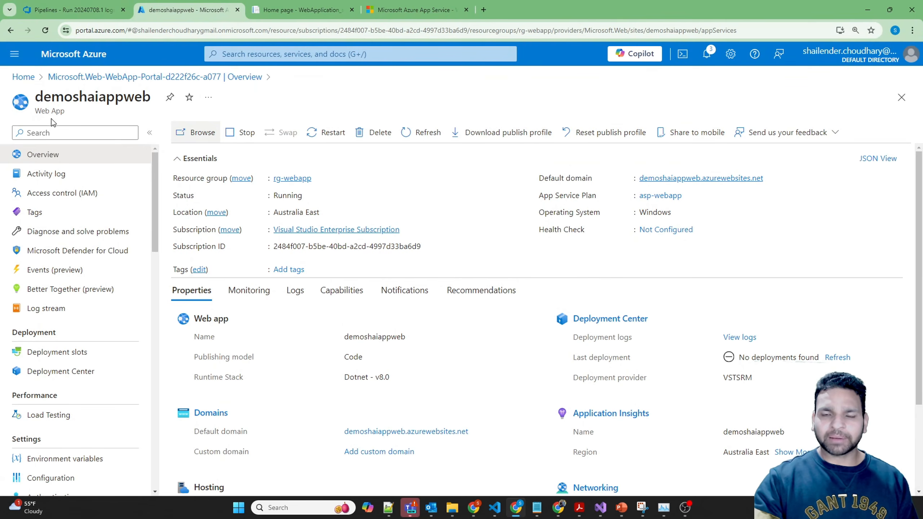
left_click(297, 9)
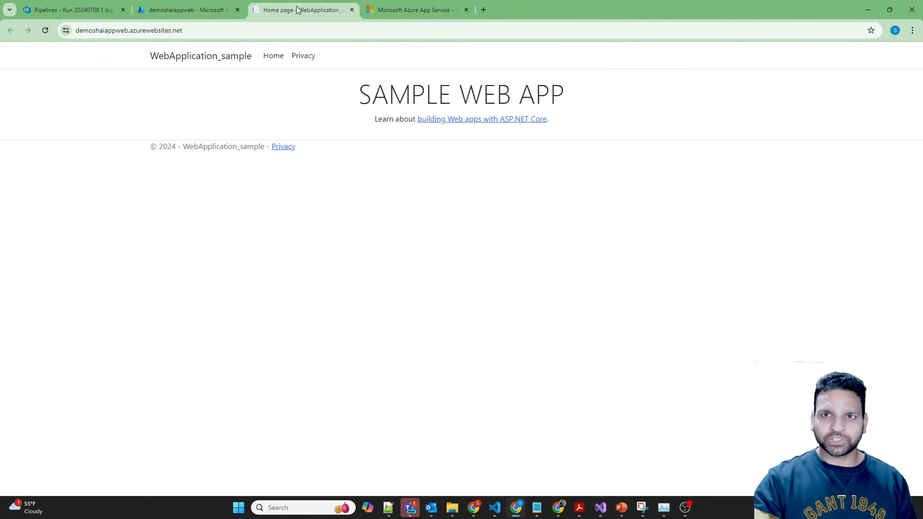